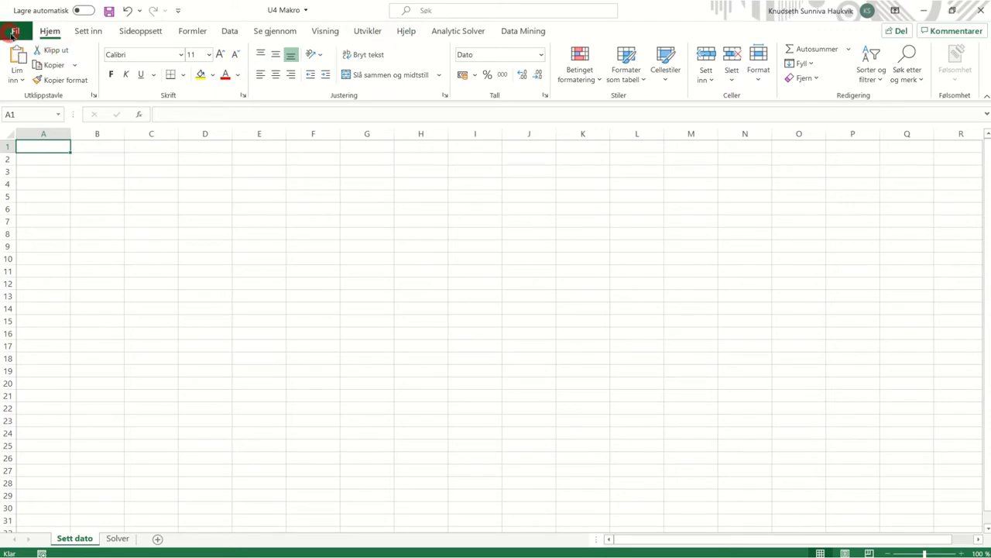
- Check in the ribbon customization options that the Utvikler tab is enabled, and show that tab
left_click(13, 31)
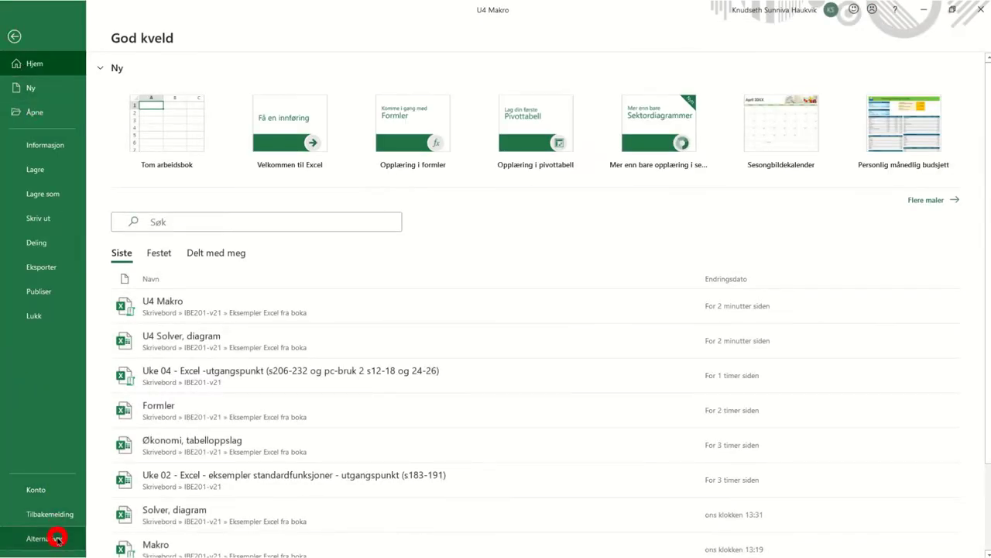
left_click(59, 535)
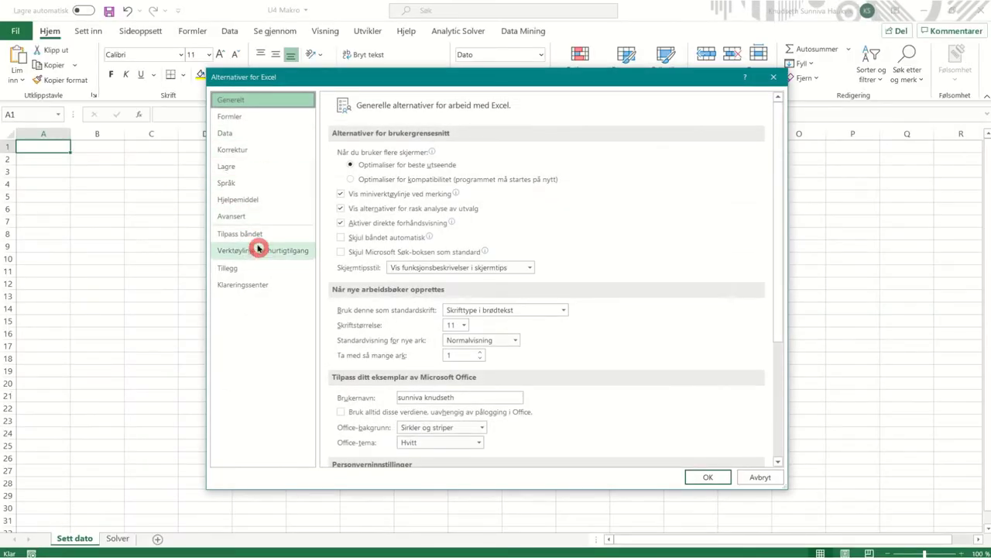
left_click(255, 235)
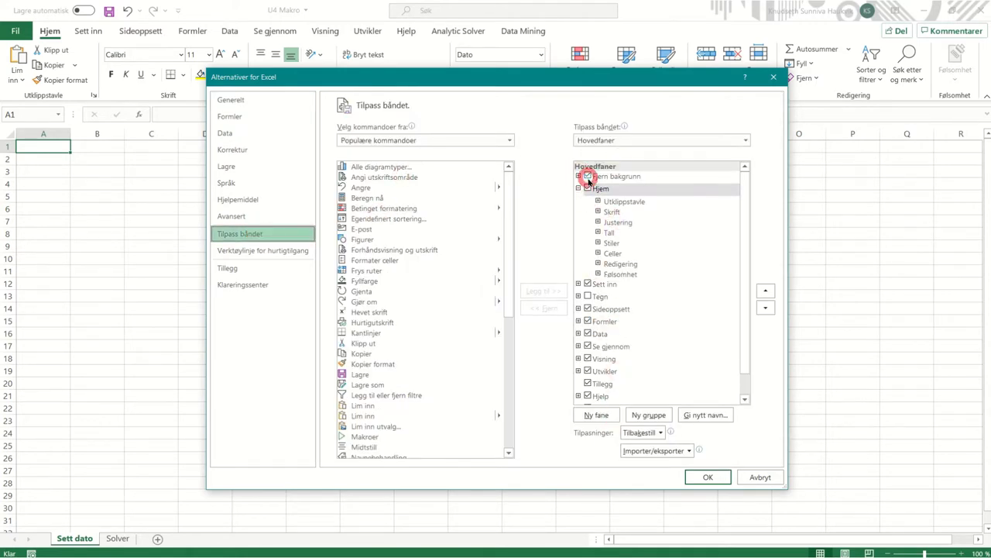
scroll(587, 205, "down", 1)
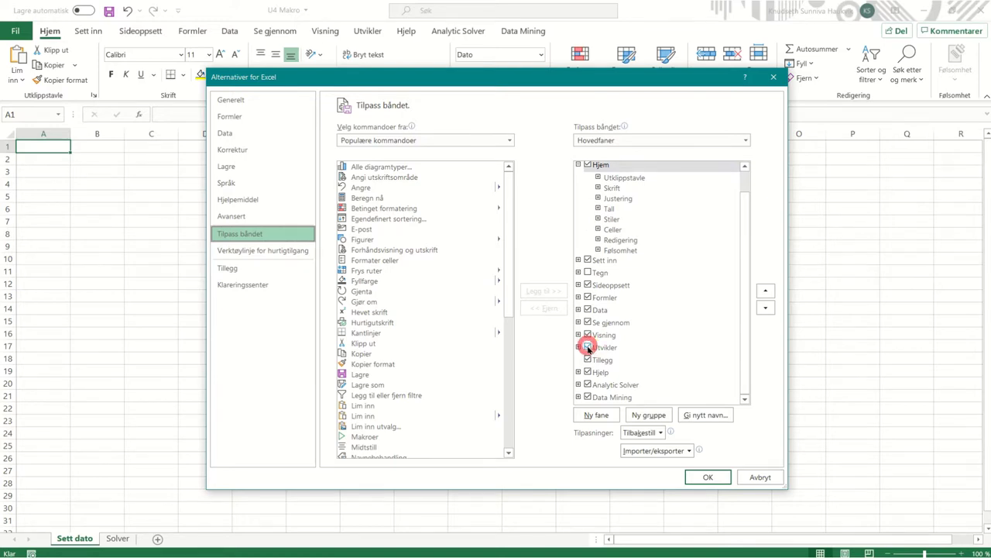
left_click(701, 476)
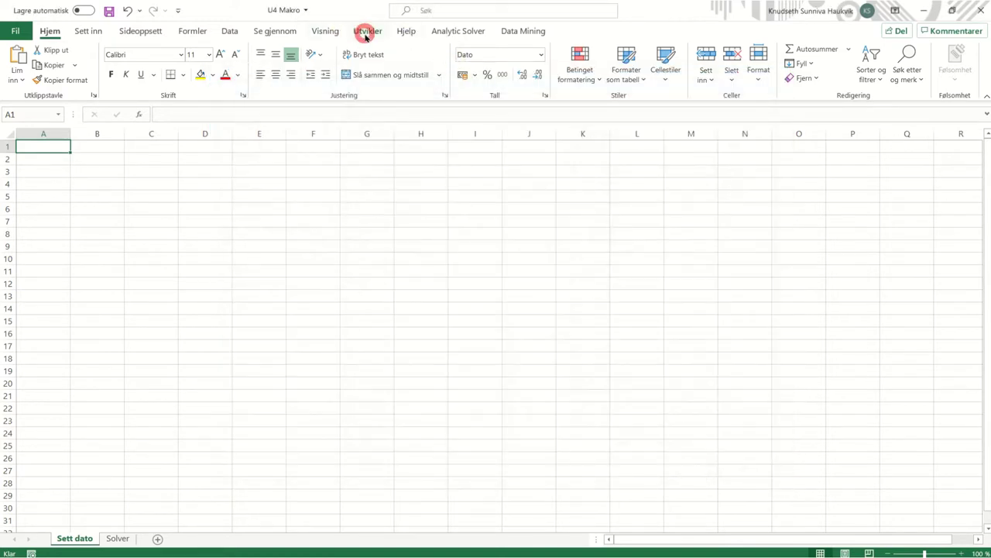
left_click(366, 35)
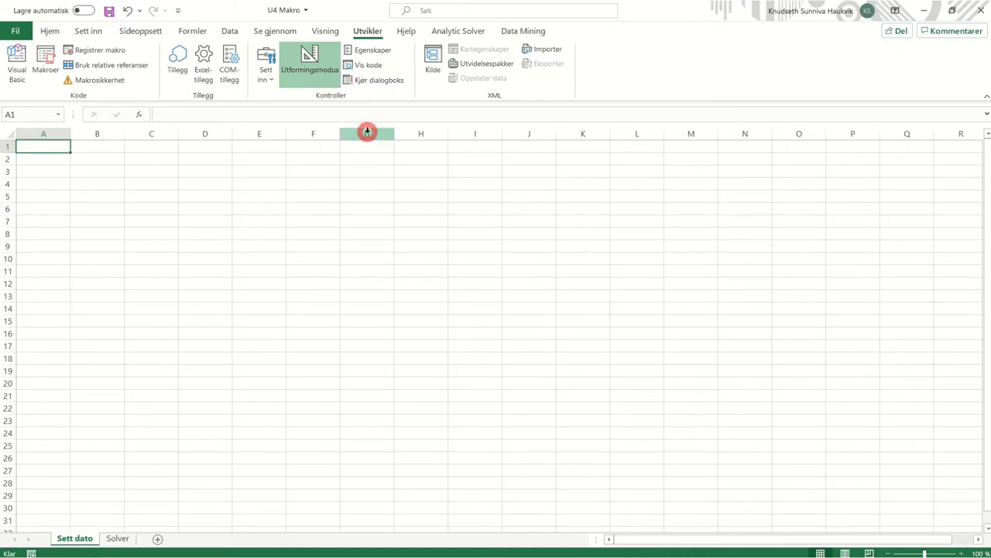
- Insert the IDAG date function into cell A1 of the Sett dato sheet
left_click(51, 31)
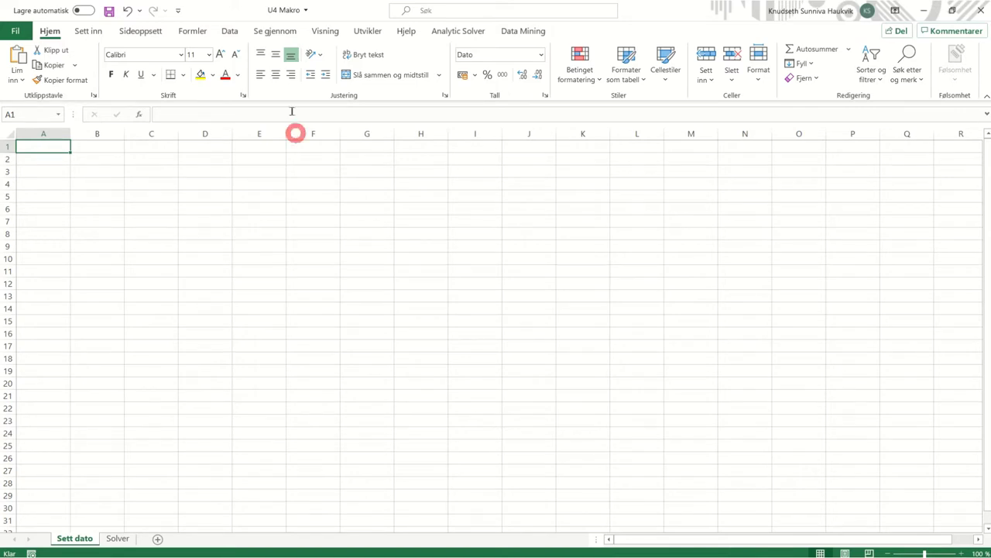
left_click(184, 31)
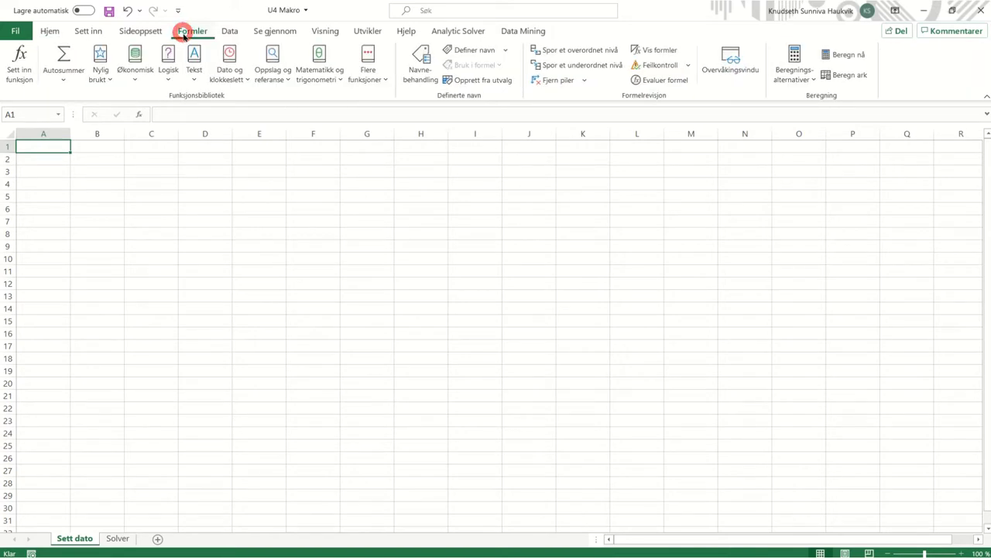
left_click(227, 76)
left_click(272, 234)
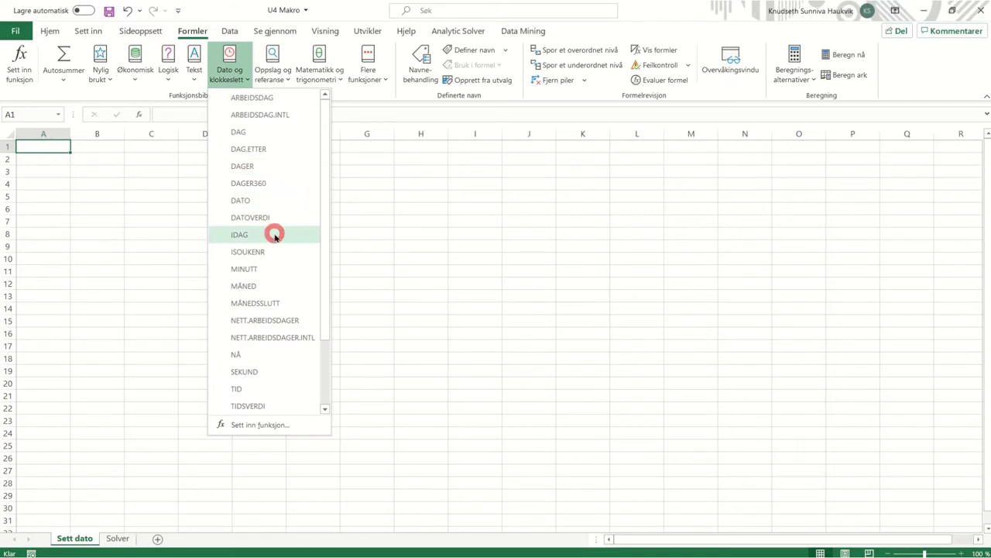
left_click(534, 341)
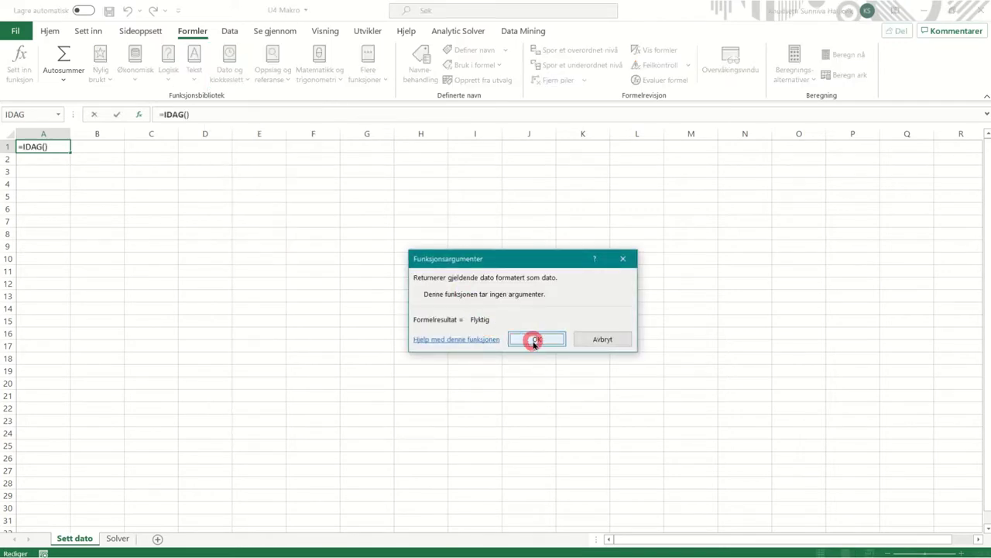
left_click(41, 158)
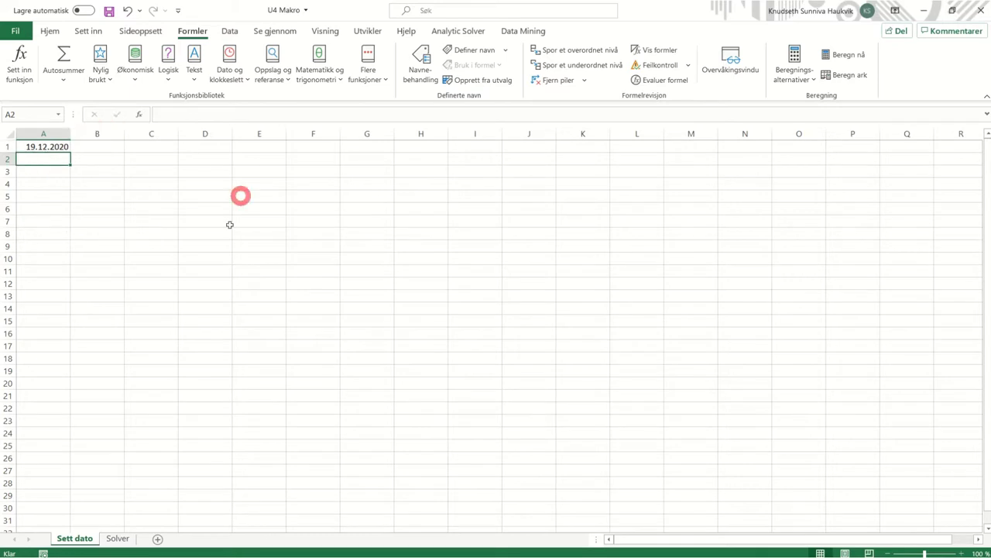
- With cell A3 selected, try to record a macro named "Sett Dato" with the description "Setter inn dagens dato"
left_click(53, 170)
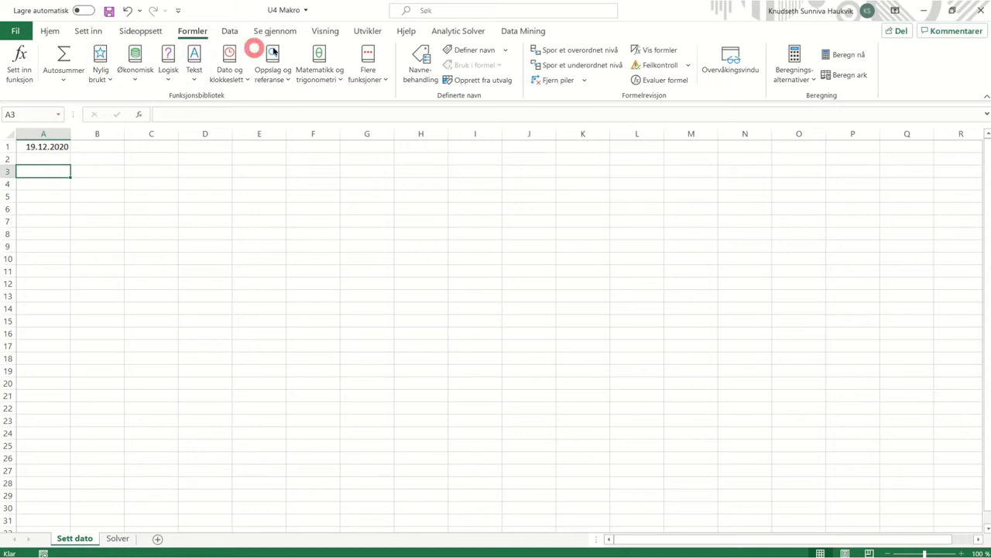
left_click(367, 31)
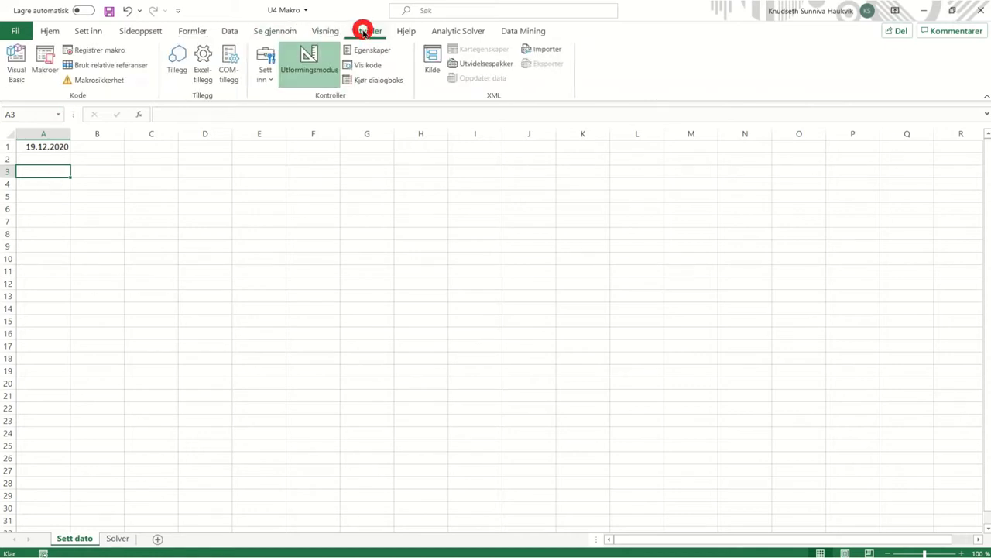
left_click(99, 52)
left_click(490, 244)
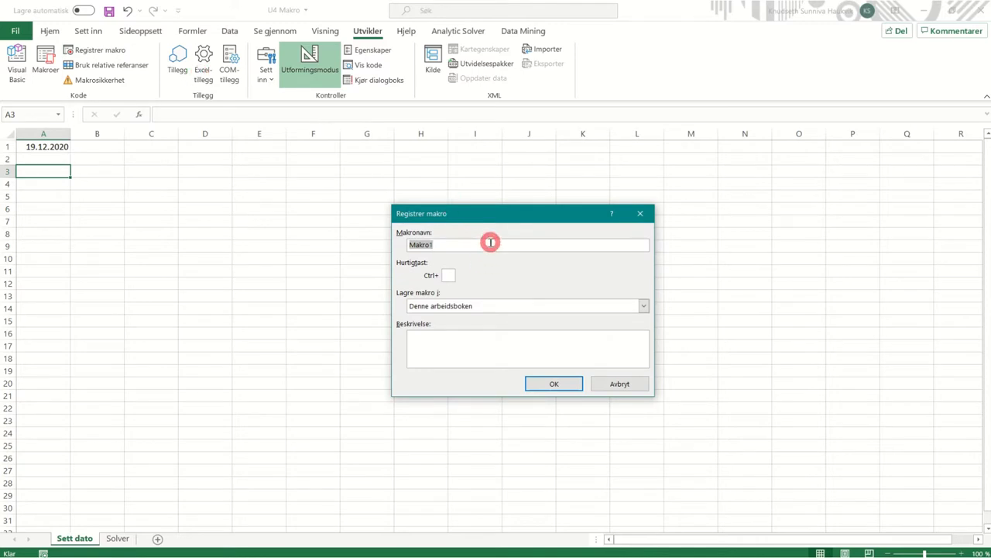
type("Sett Dato")
left_click(466, 351)
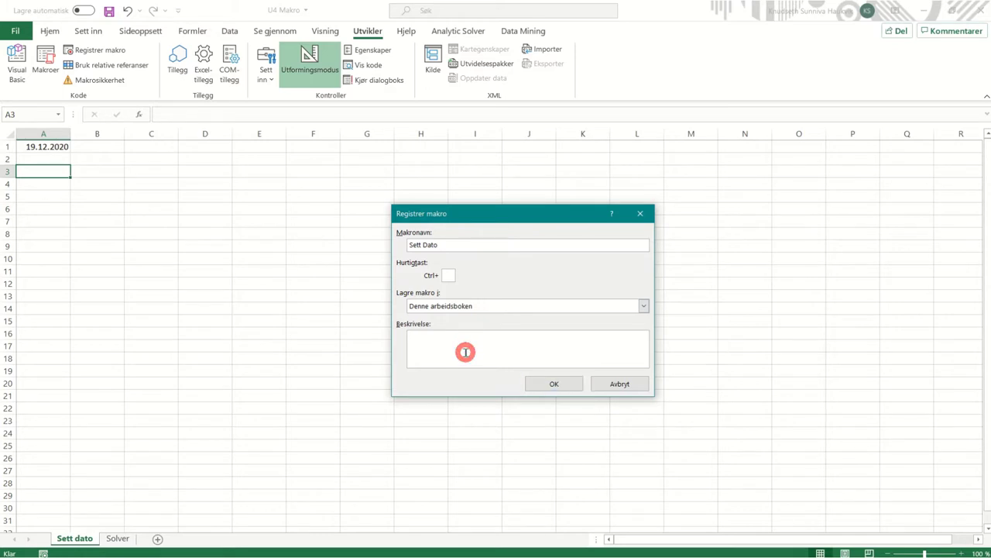
type("Setter inn dagens dato")
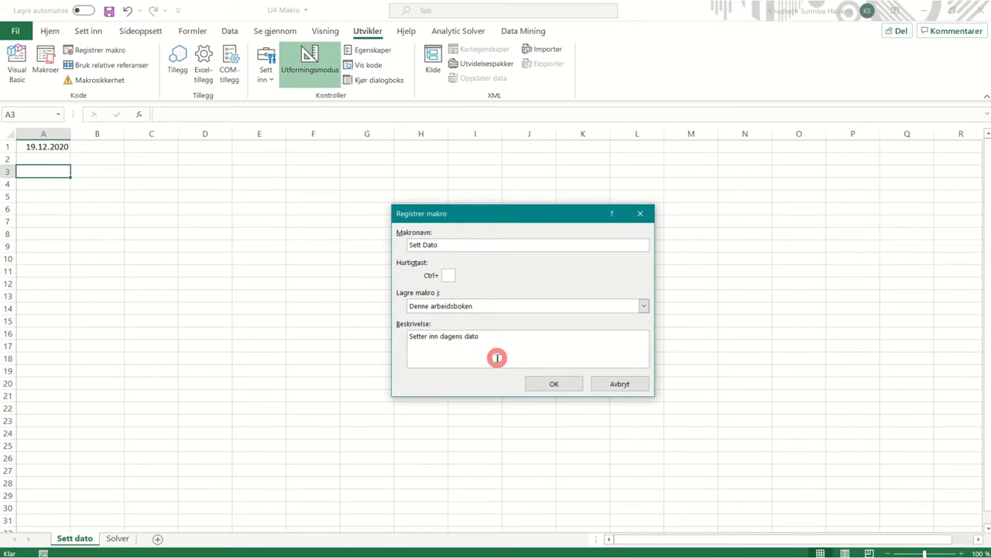
left_click(554, 384)
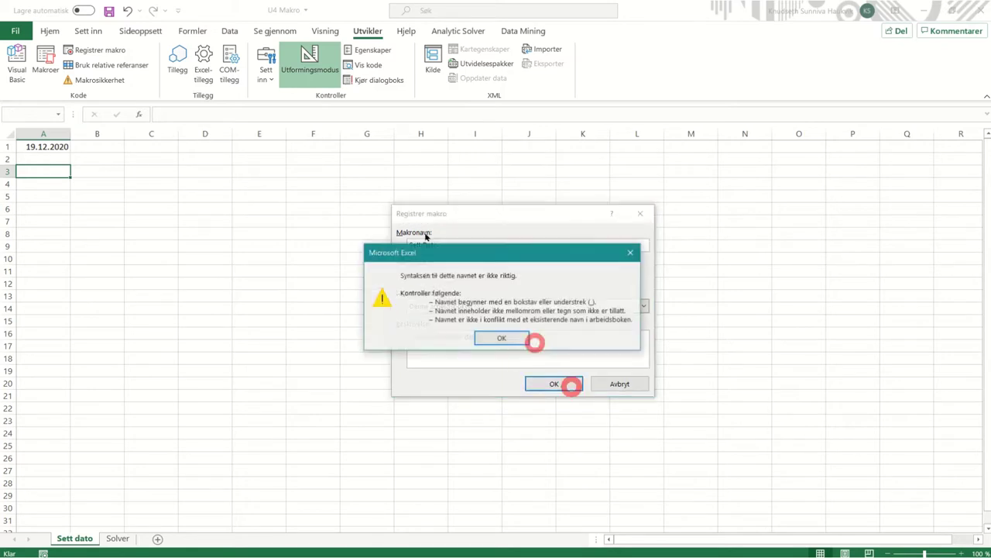
- Correct the macro name to SettDato without a space and start the recording
left_click(485, 342)
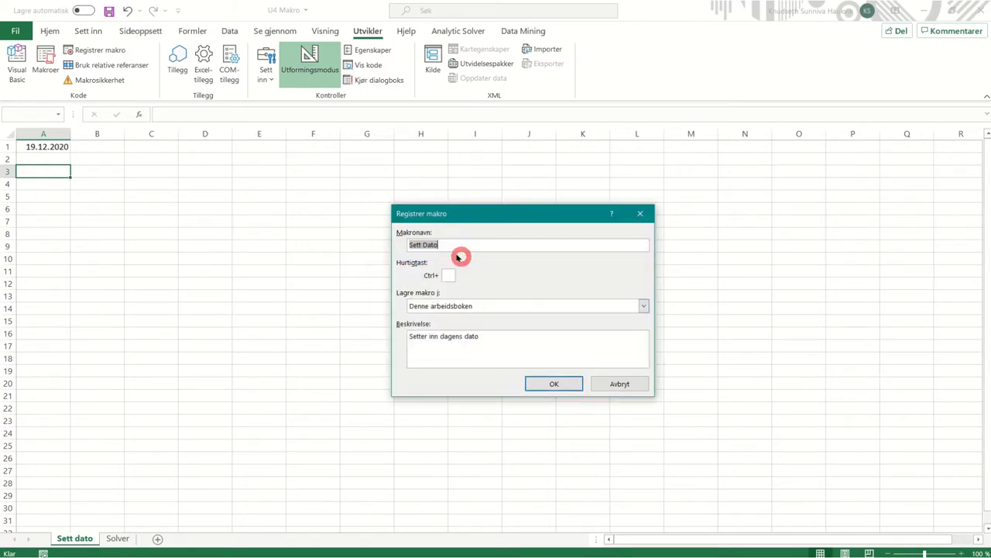
left_click(467, 241)
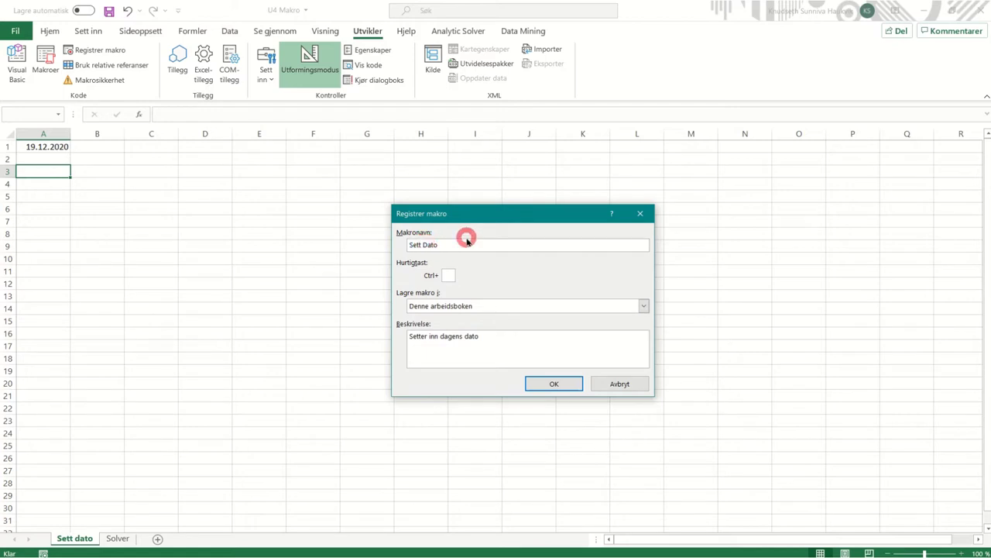
left_click(537, 378)
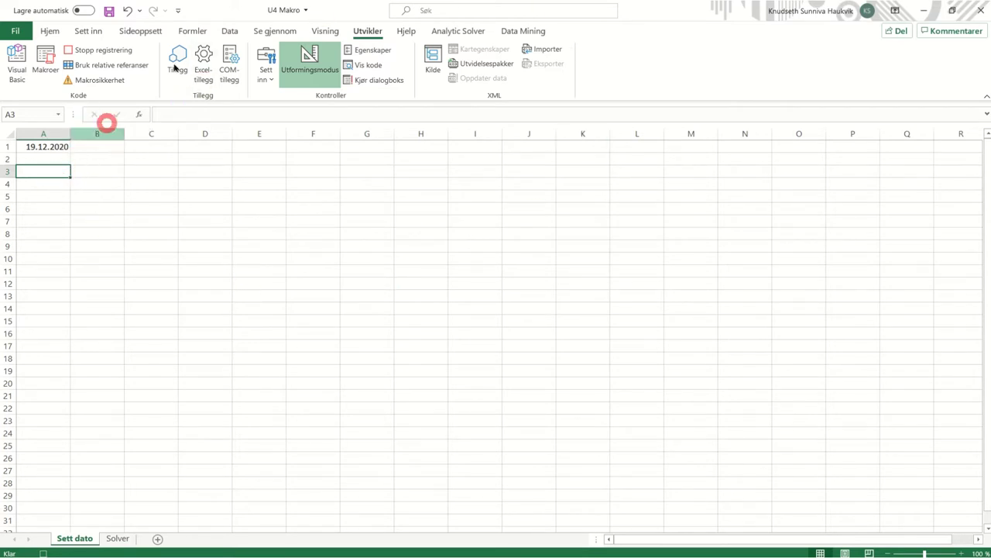
- Insert the IDAG function into cell A3 and stop the macro recording
left_click(193, 30)
left_click(232, 77)
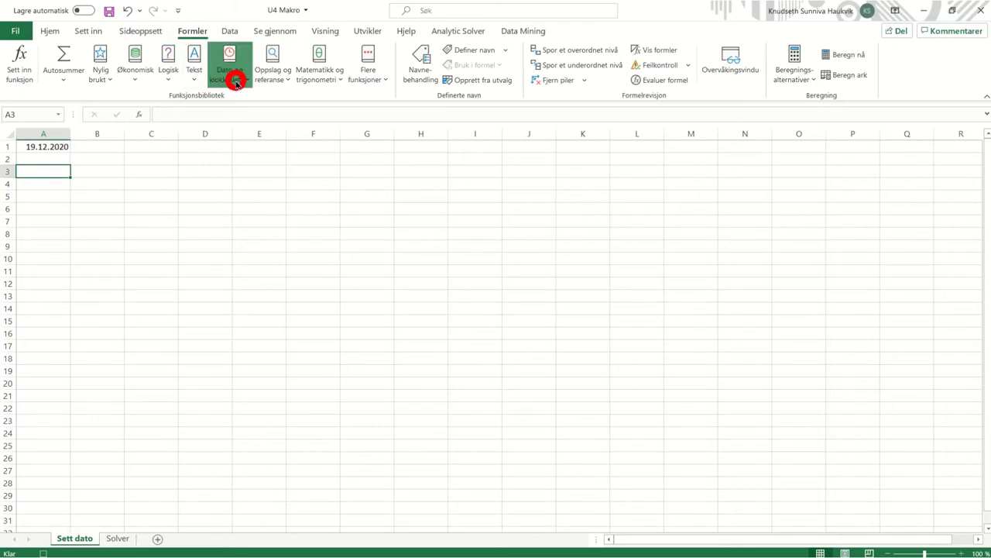
left_click(273, 236)
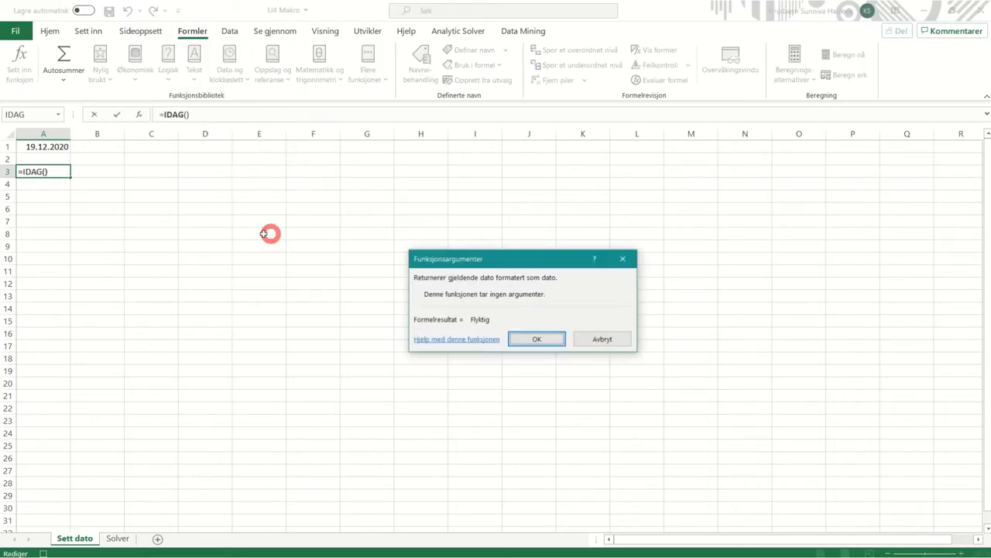
left_click(524, 336)
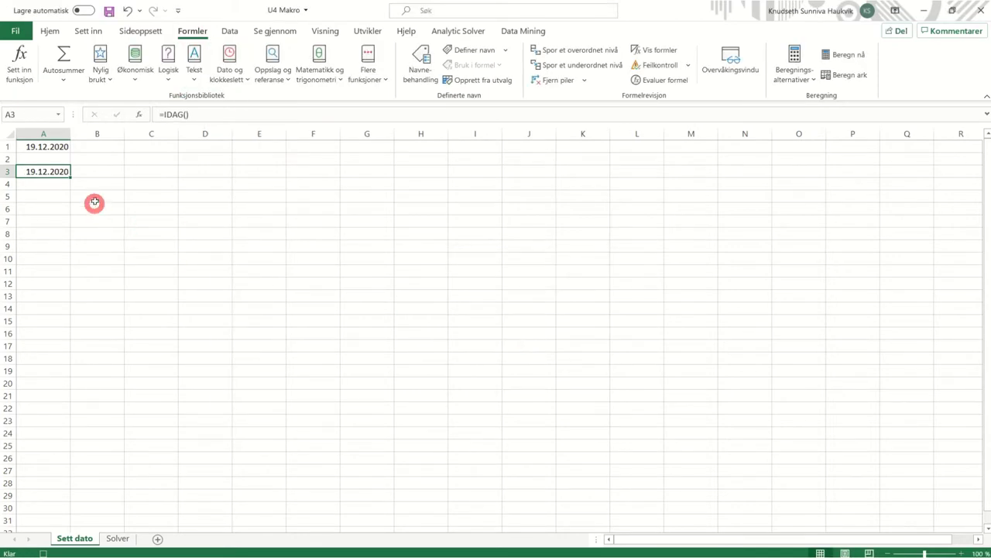
left_click(369, 31)
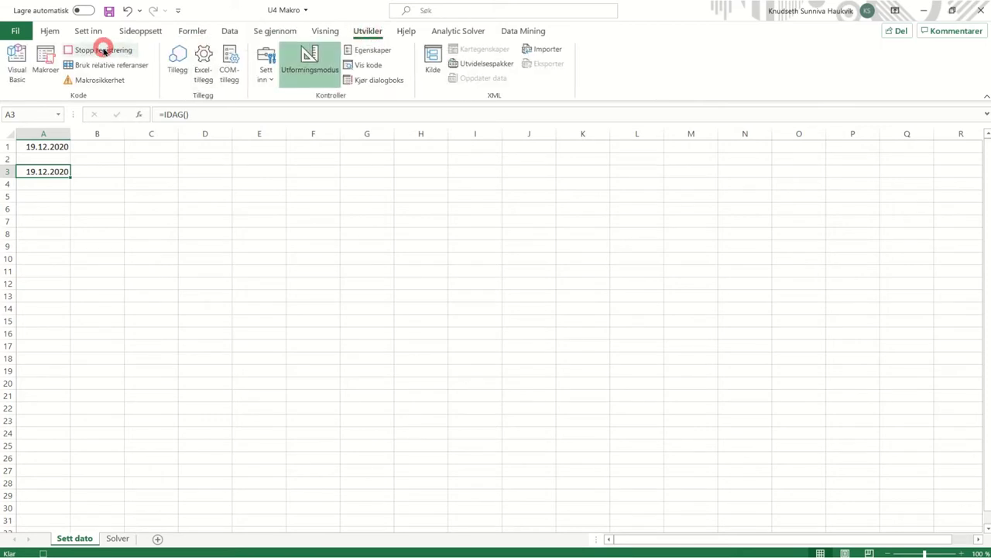
left_click(103, 50)
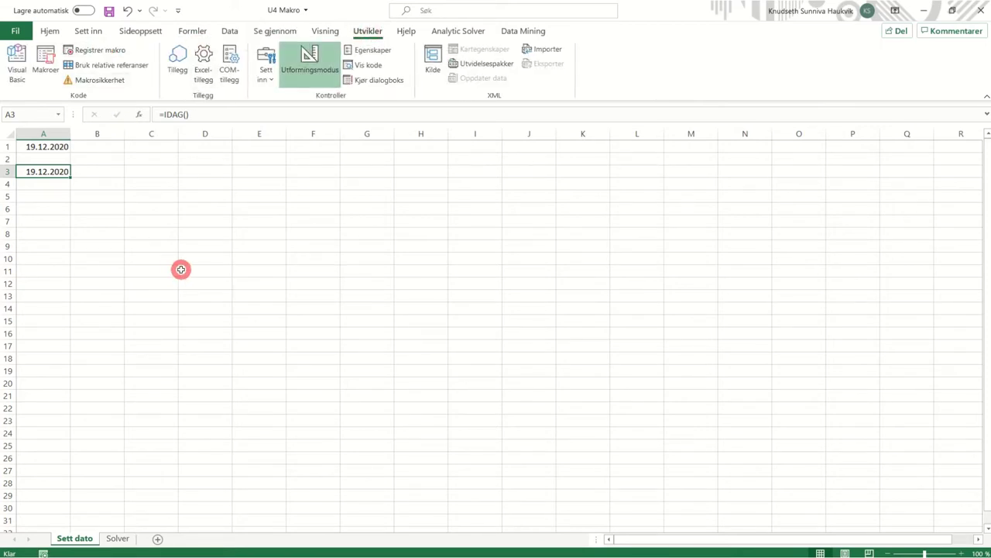
- Step into the SettDato macro to examine its recorded code, and close the code editor, stopping the debugger
left_click(46, 62)
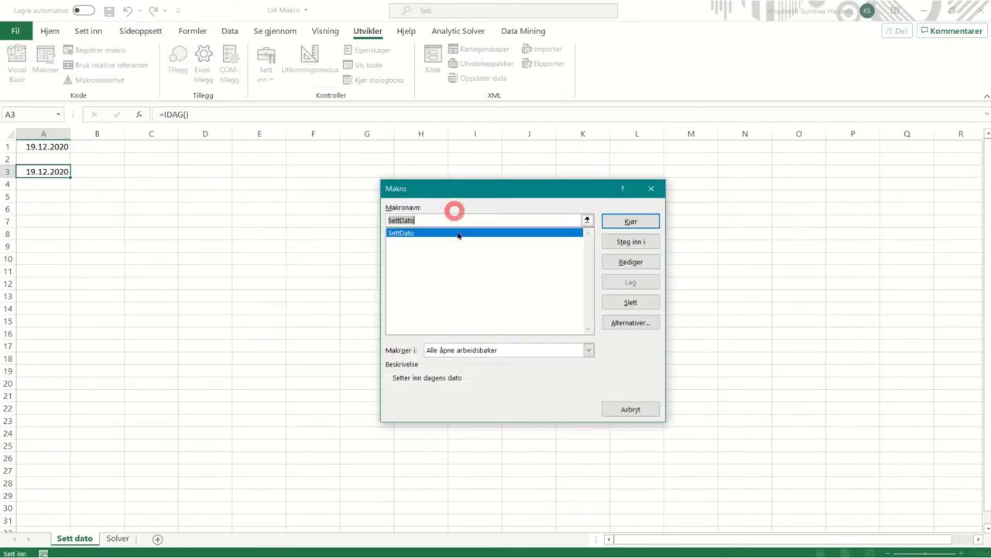
left_click(626, 240)
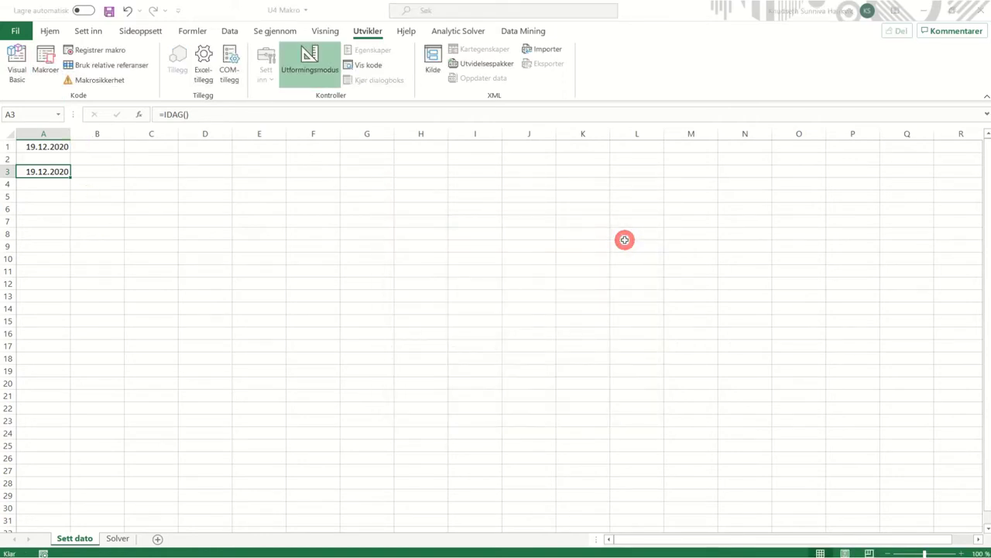
left_click_drag(781, 166, 545, 51)
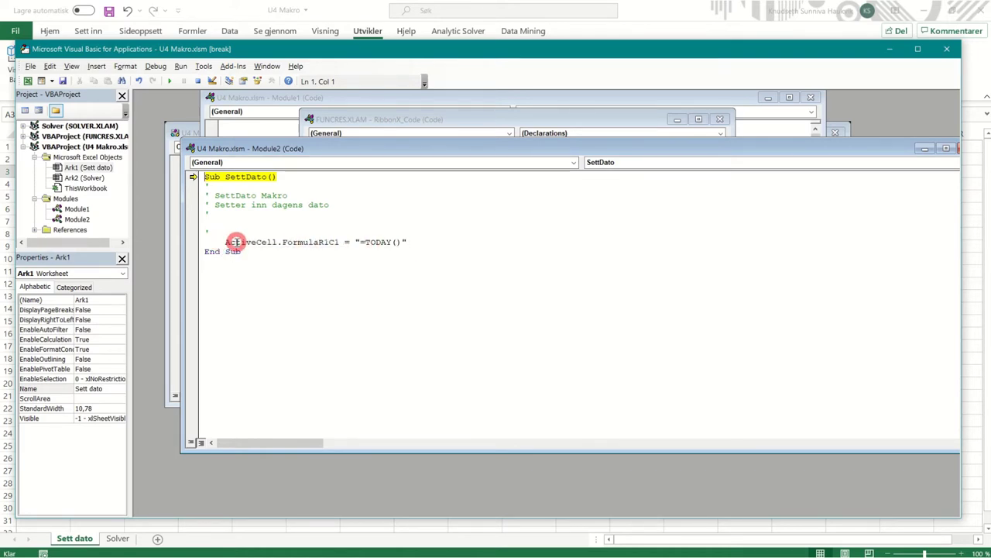
mouse_move(239, 243)
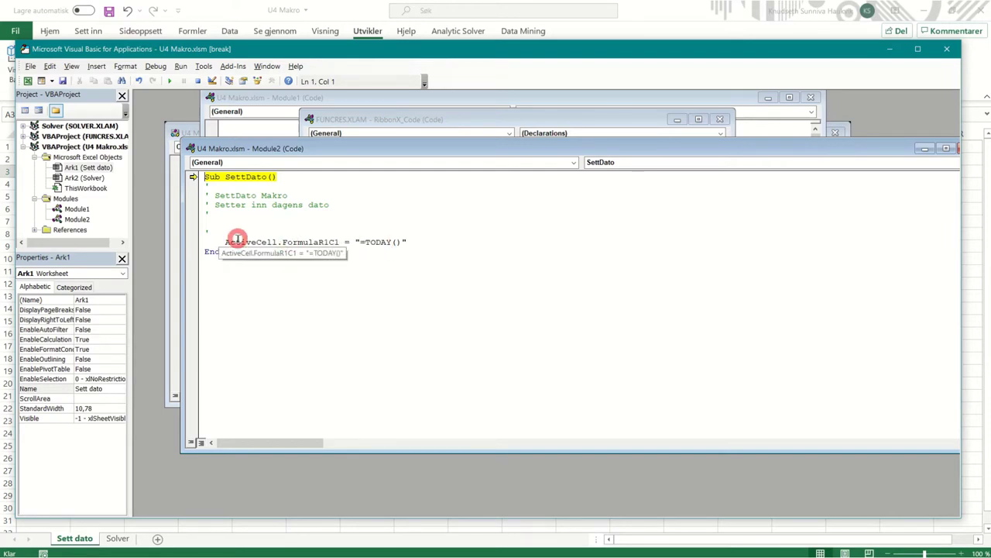
left_click(946, 49)
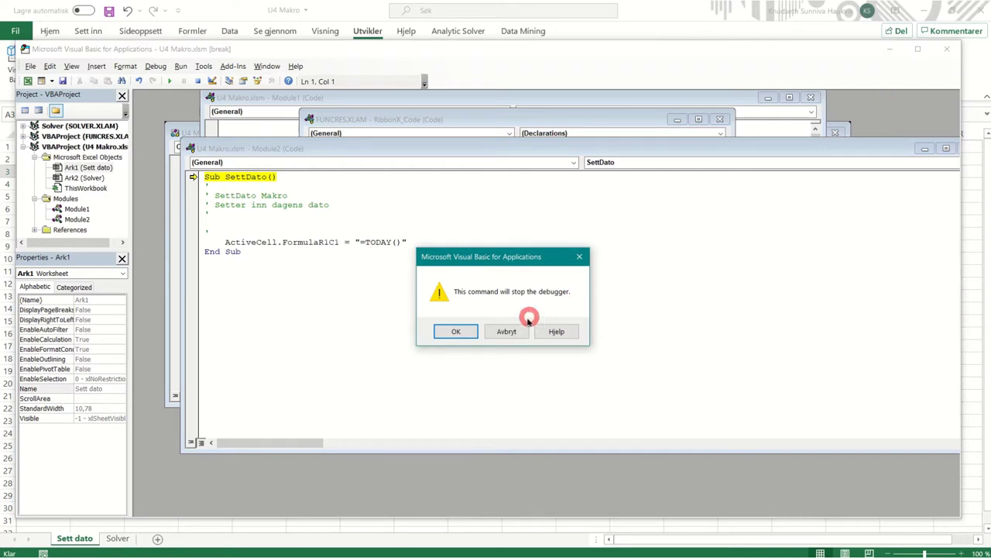
left_click(475, 333)
- Run the SettDato macro in cell C3
left_click(128, 171)
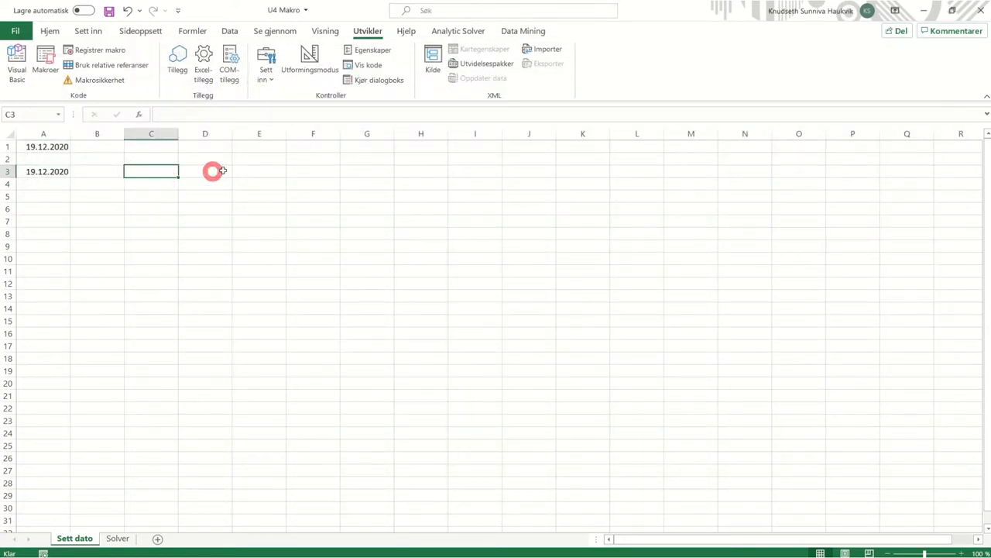
key("Return")
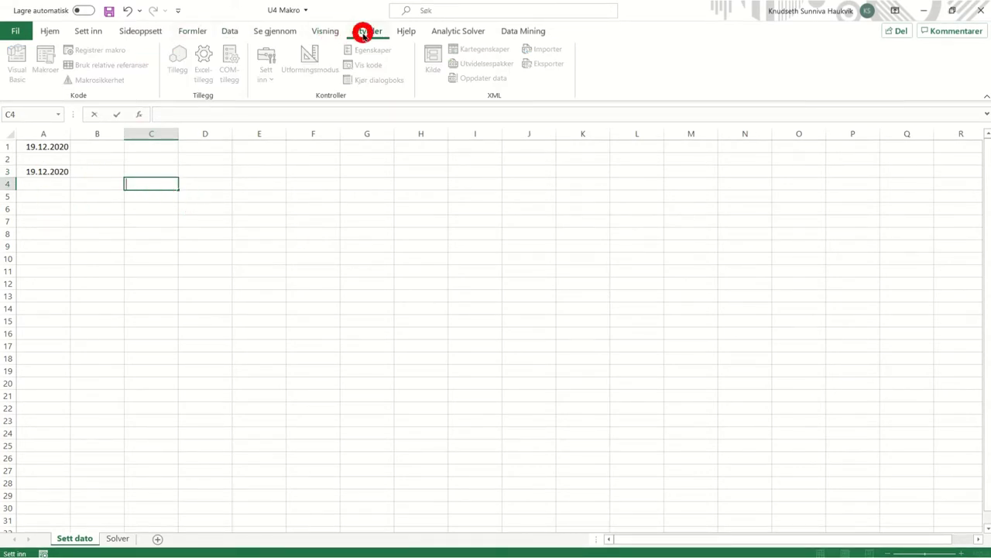
left_click(153, 172)
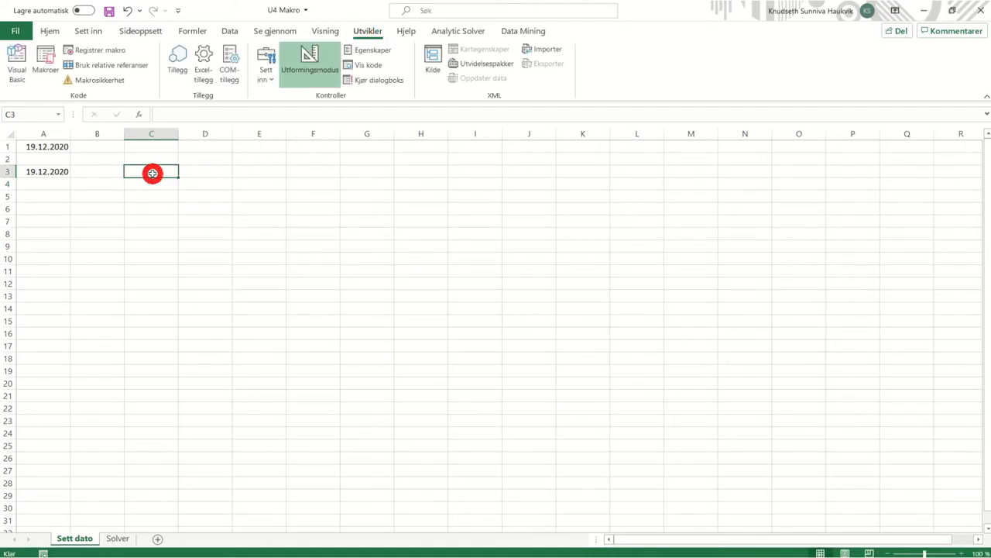
left_click(40, 60)
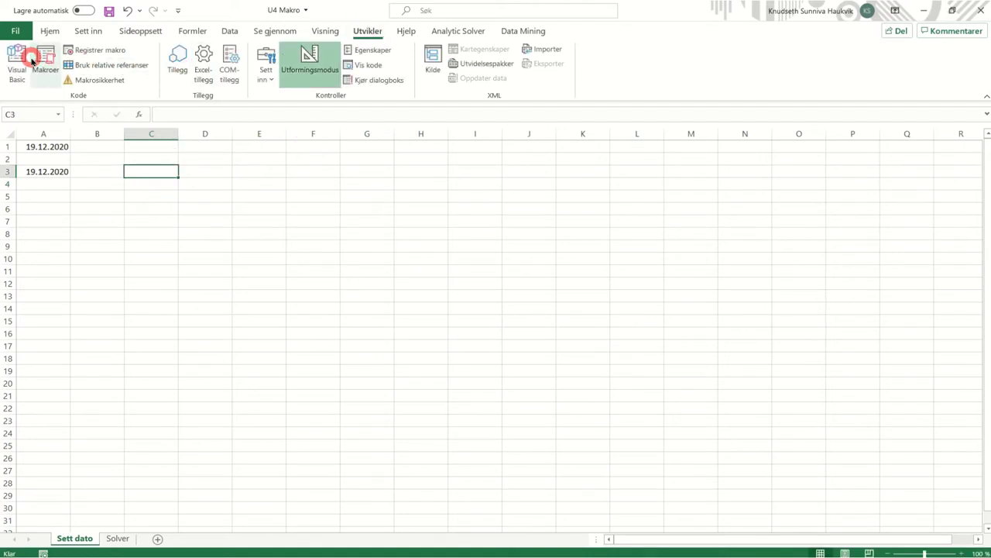
left_click(422, 234)
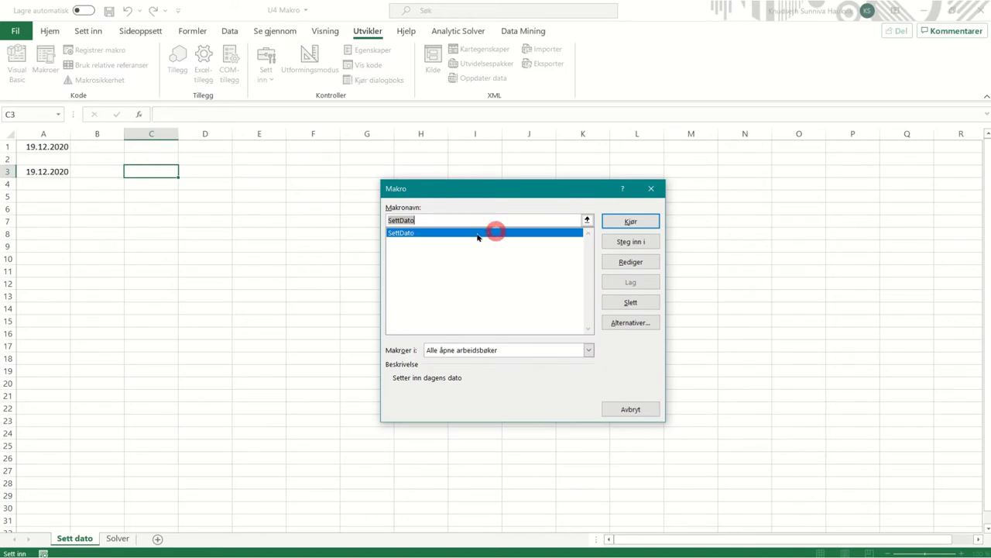
left_click(617, 222)
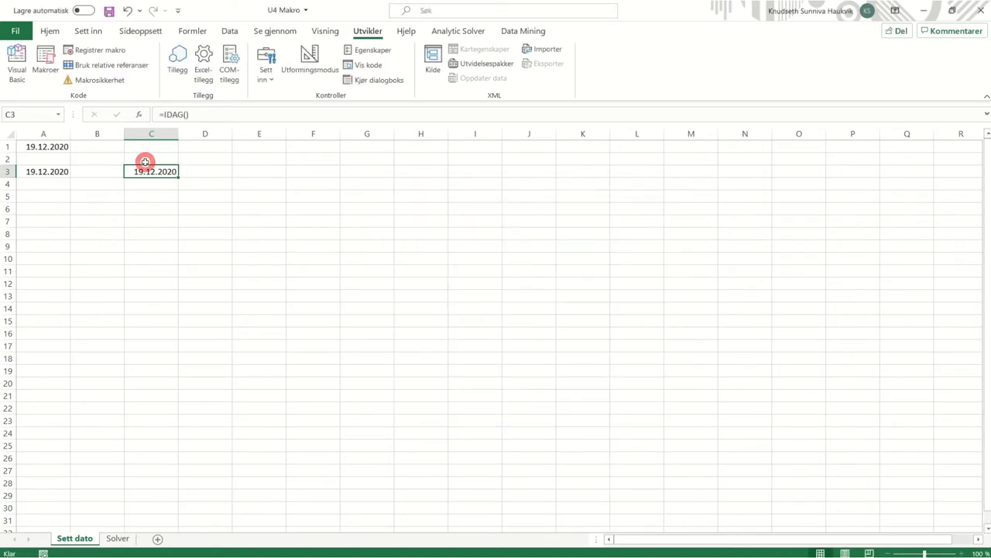
- Insert an ActiveX command button over about cells E5 to F6, below the dates in row 3
left_click(239, 170)
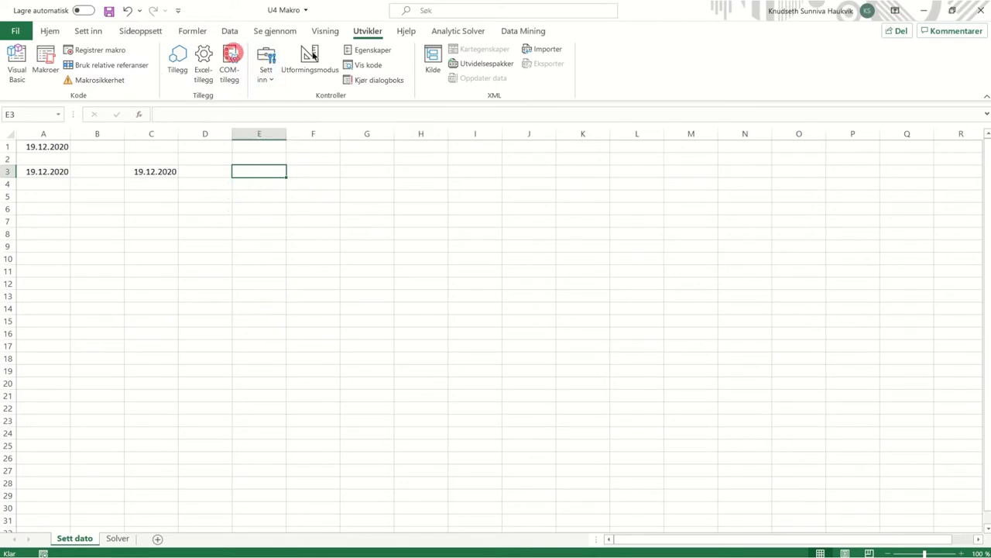
left_click(271, 71)
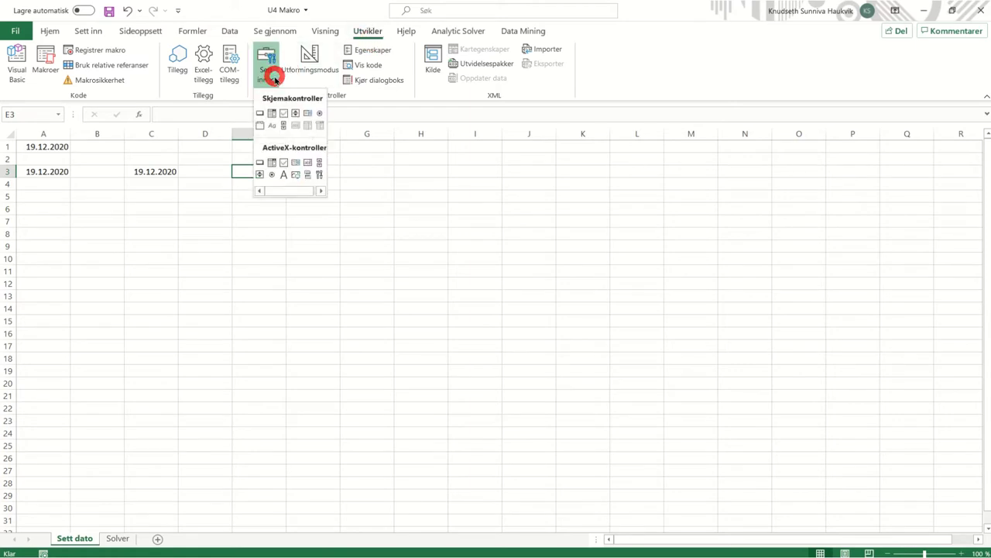
left_click(260, 163)
left_click_drag(245, 196, 342, 221)
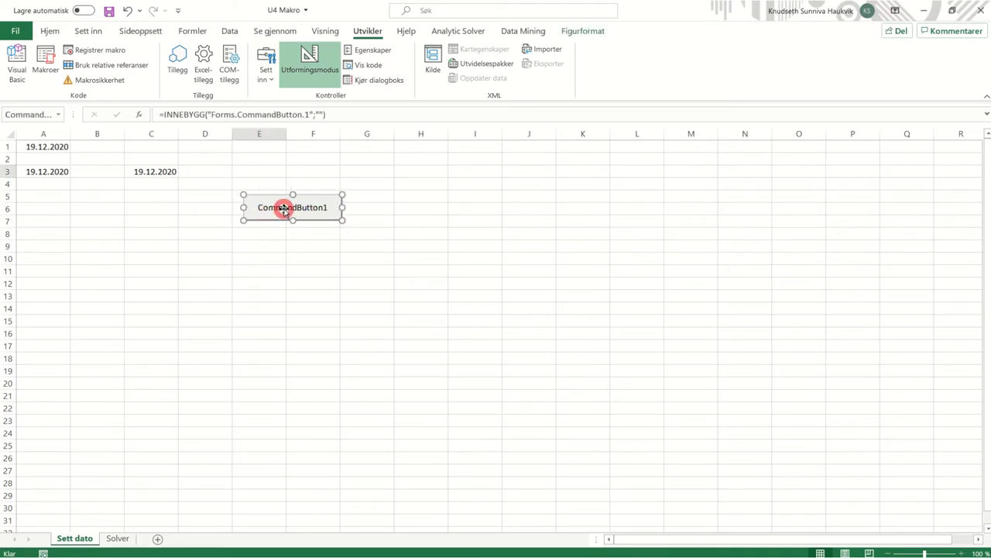
- Leave design mode and select cell F3 above the command button
key("Escape")
key("F2")
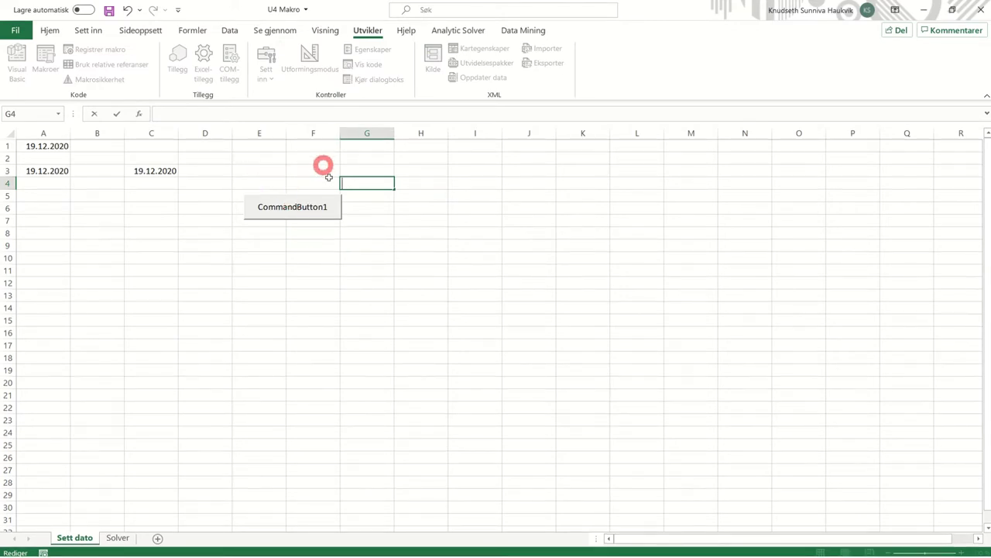
left_click(421, 169)
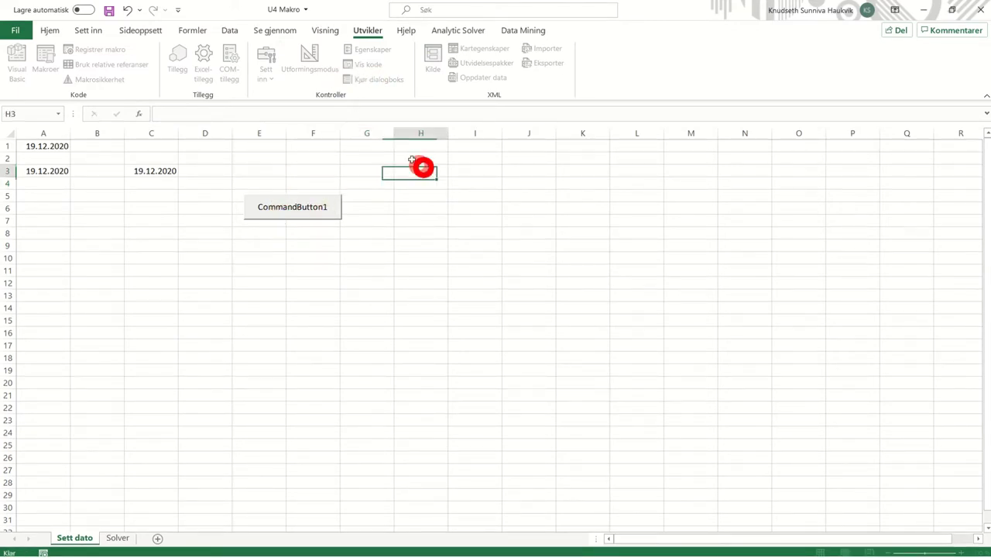
left_click(319, 62)
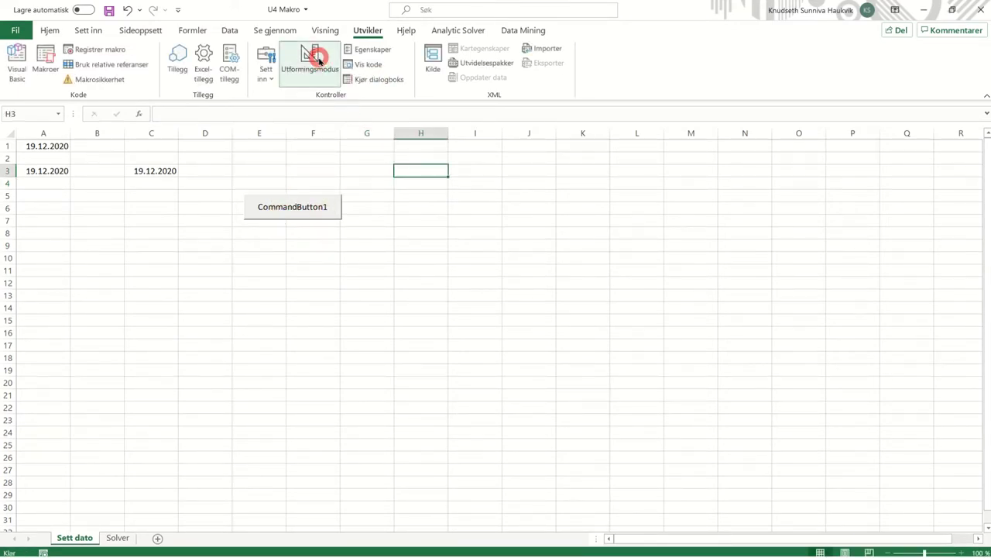
left_click(319, 62)
left_click(292, 169)
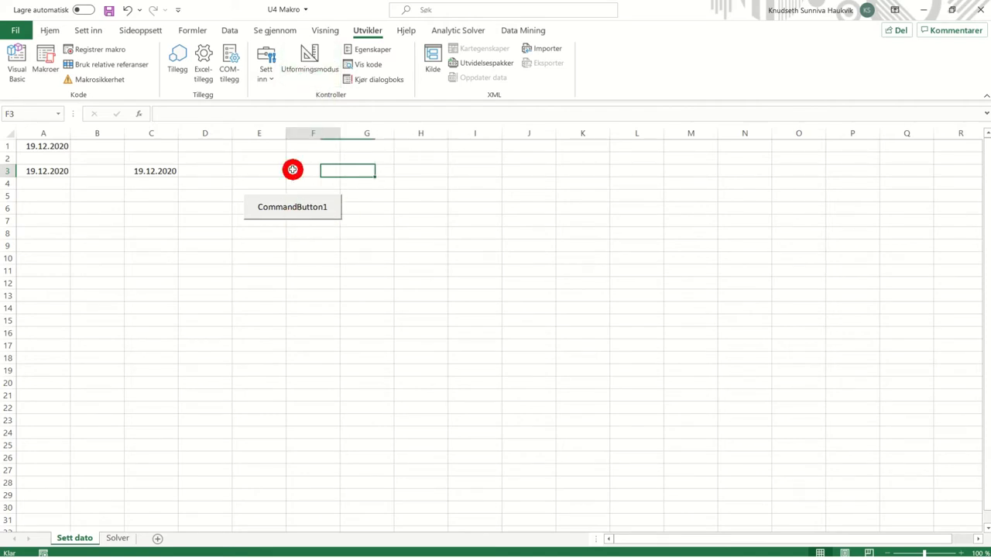
- Open the command button's click code in design mode, examine its SettDato call, and close the code editor
left_click(308, 64)
left_click(307, 207)
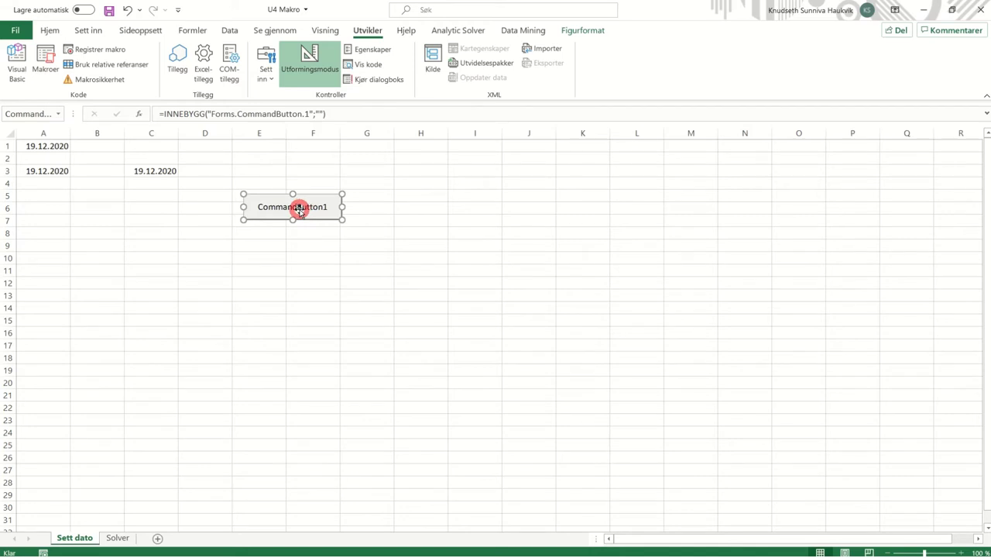
double_click(299, 209)
left_click(258, 173)
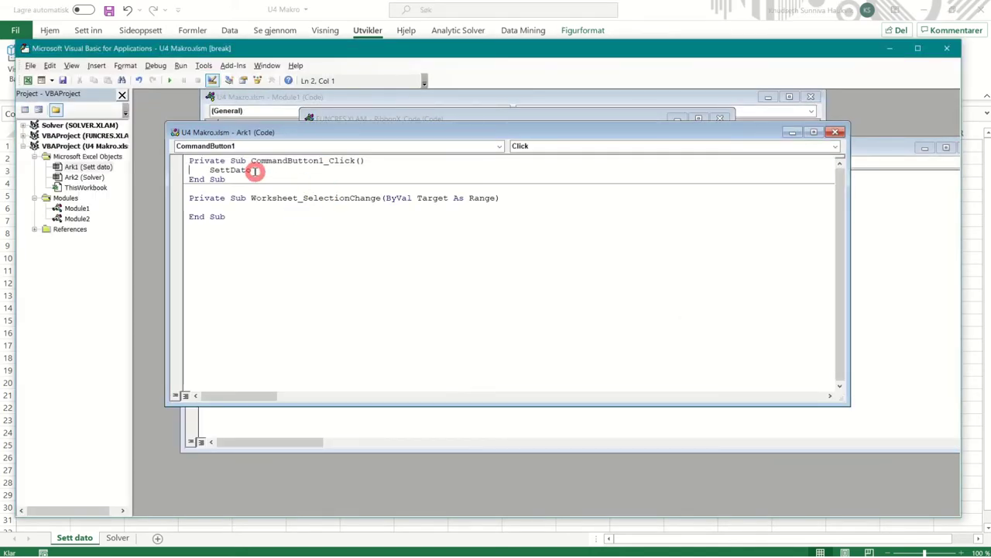
left_click_drag(255, 171, 210, 170)
left_click(280, 171)
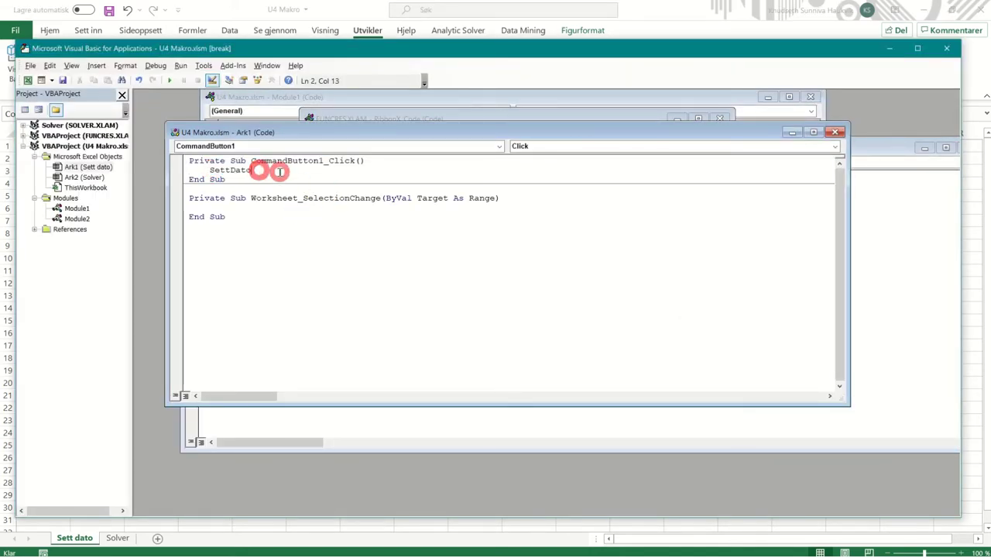
left_click_drag(211, 169, 257, 169)
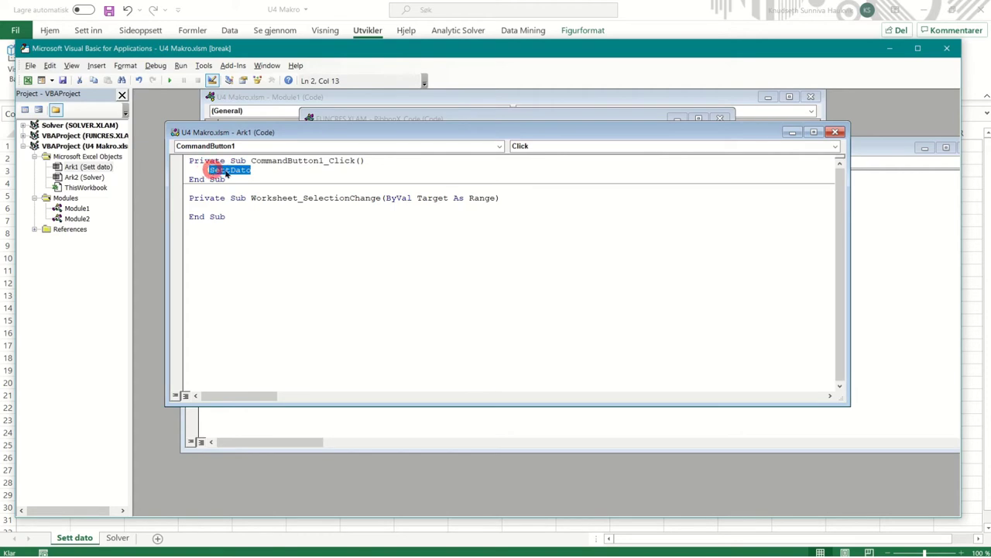
left_click_drag(226, 175, 236, 174)
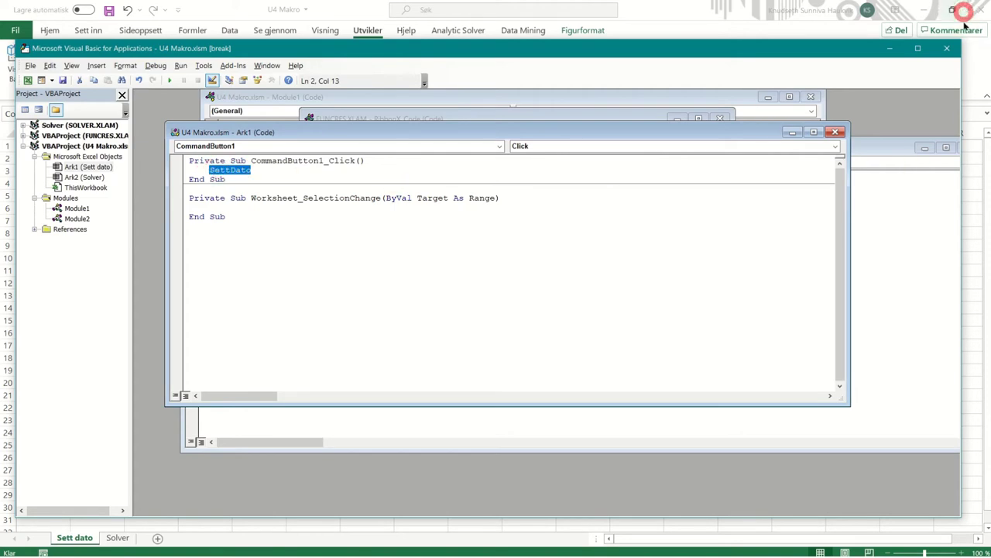
left_click(955, 52)
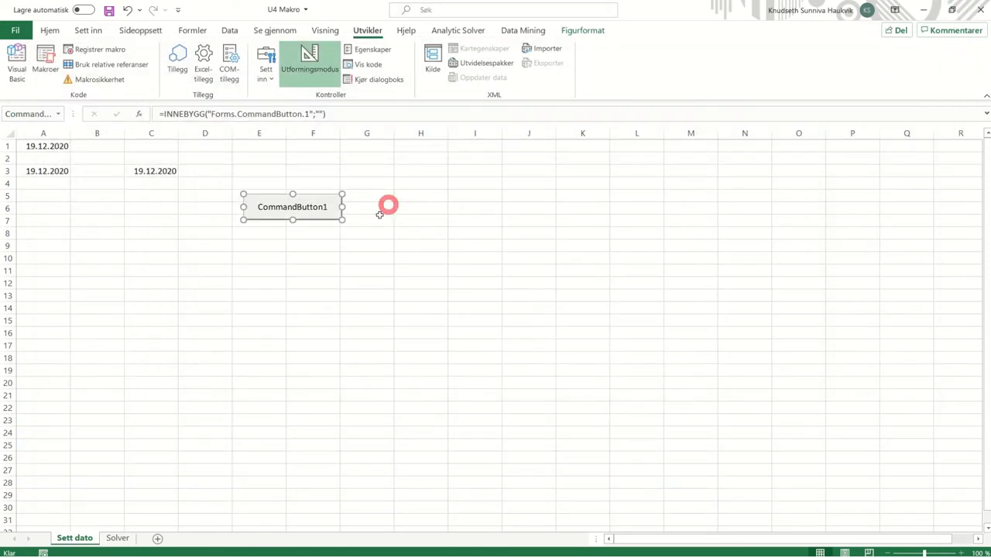
- Turn off design mode and use the command button to insert today's date in cells F3, D6 and F9
left_click(299, 69)
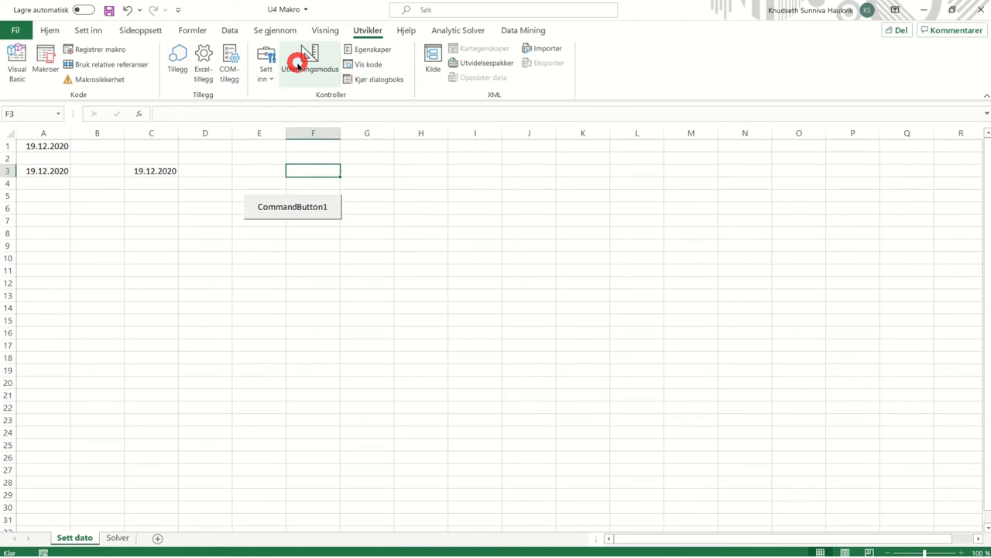
left_click(281, 209)
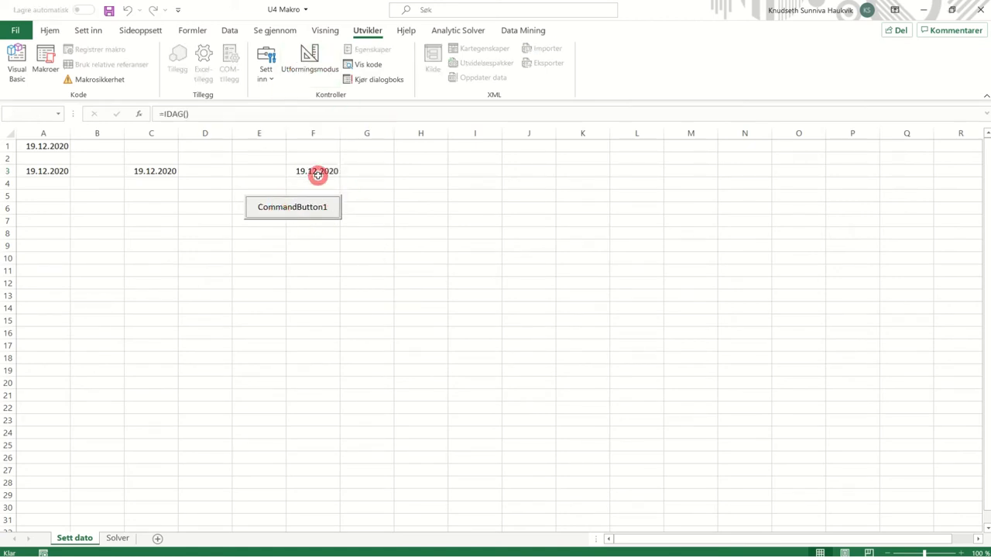
left_click(210, 210)
left_click(299, 207)
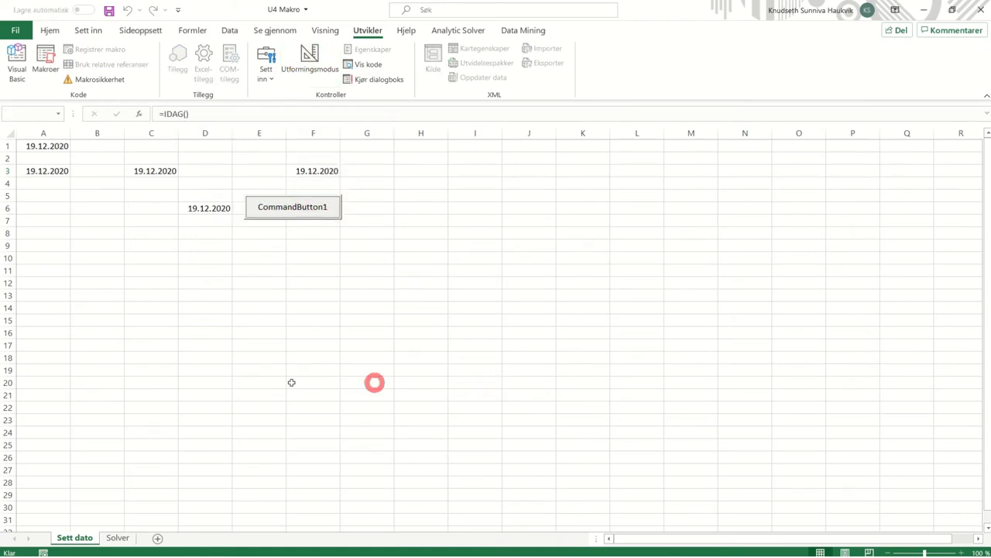
left_click(317, 246)
left_click(315, 207)
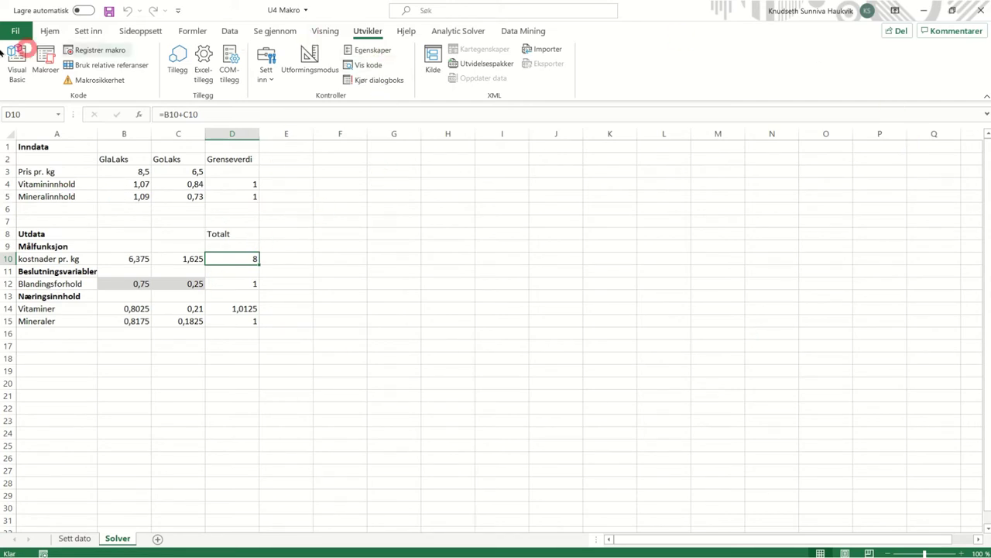
- On the Solver sheet, start recording a macro named SolveLP in this workbook, with a description beginning "Løser lineært prob"
left_click(96, 50)
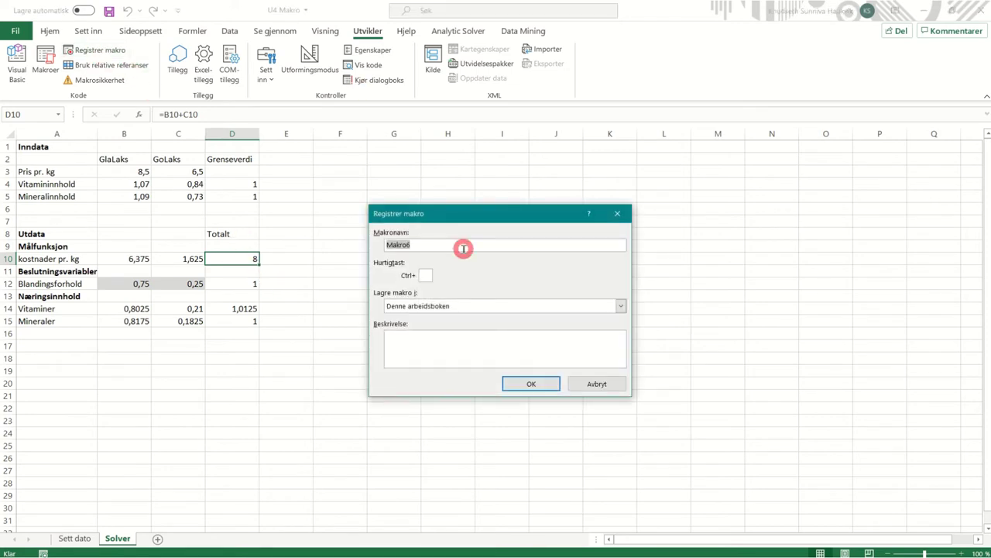
type("SolveLP")
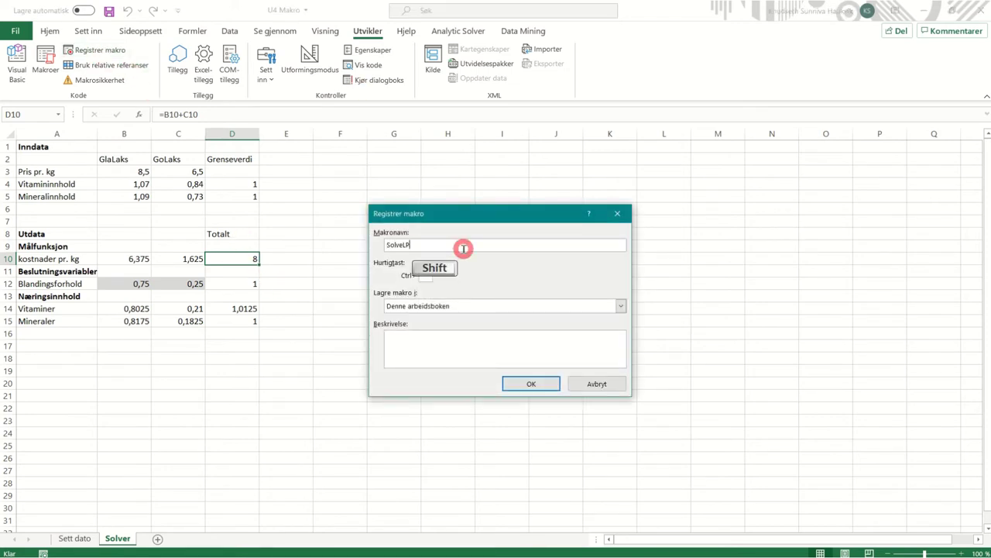
left_click(491, 352)
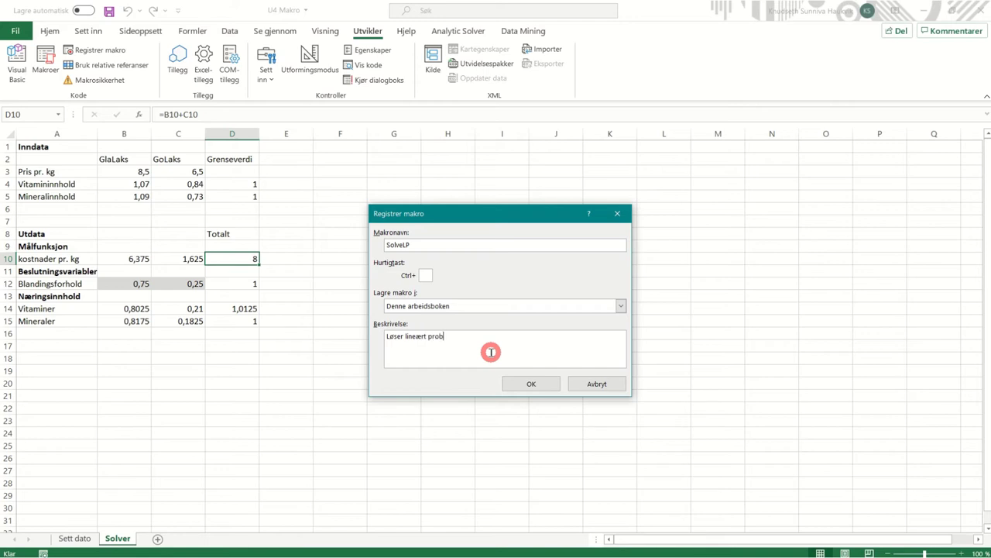
left_click(527, 382)
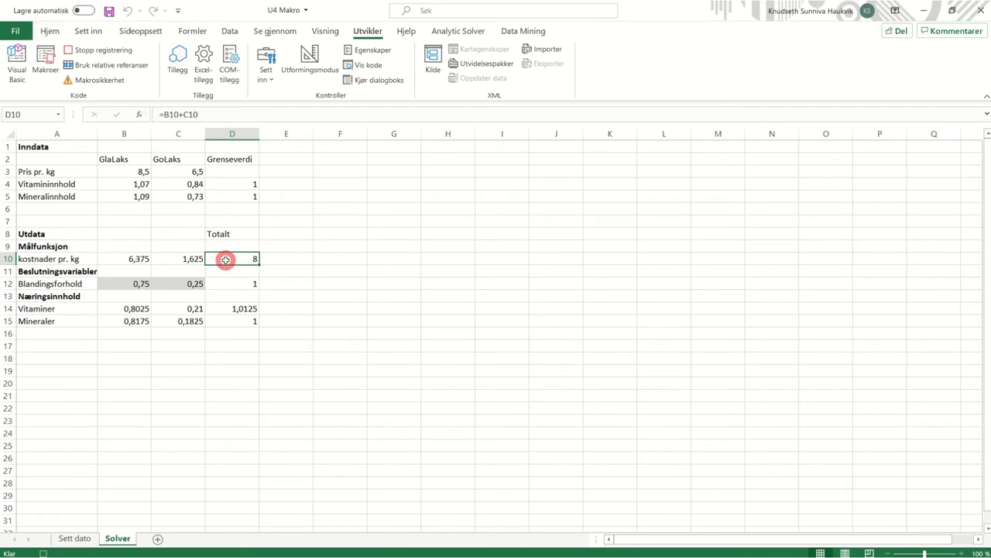
- Solve the existing model with Problemløser, keep the solver solution, and stop the macro recording
left_click(230, 31)
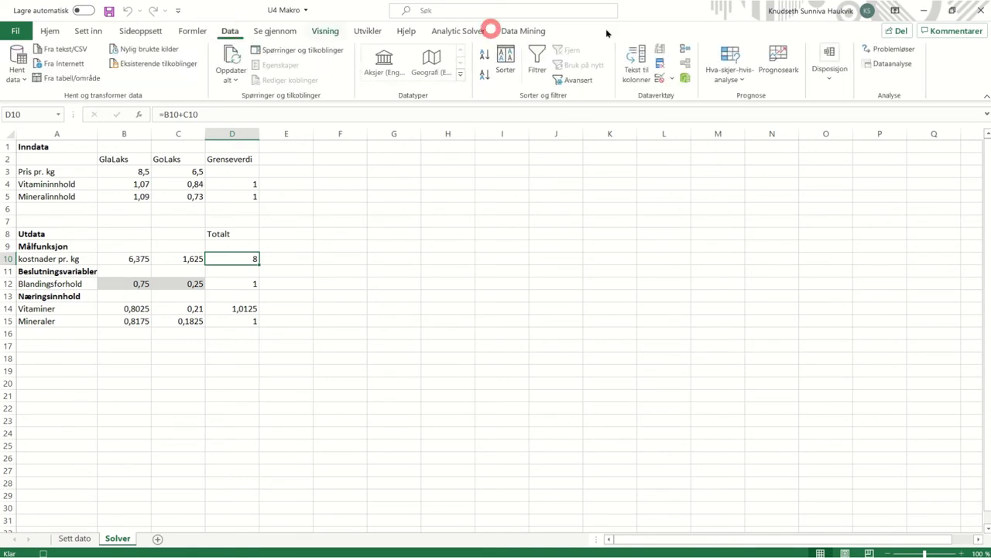
left_click(888, 50)
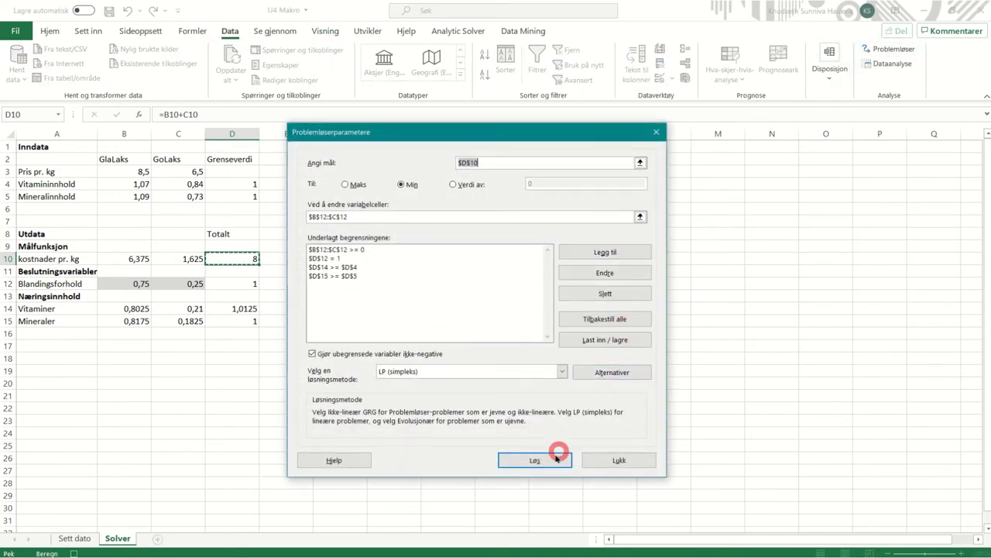
left_click(549, 457)
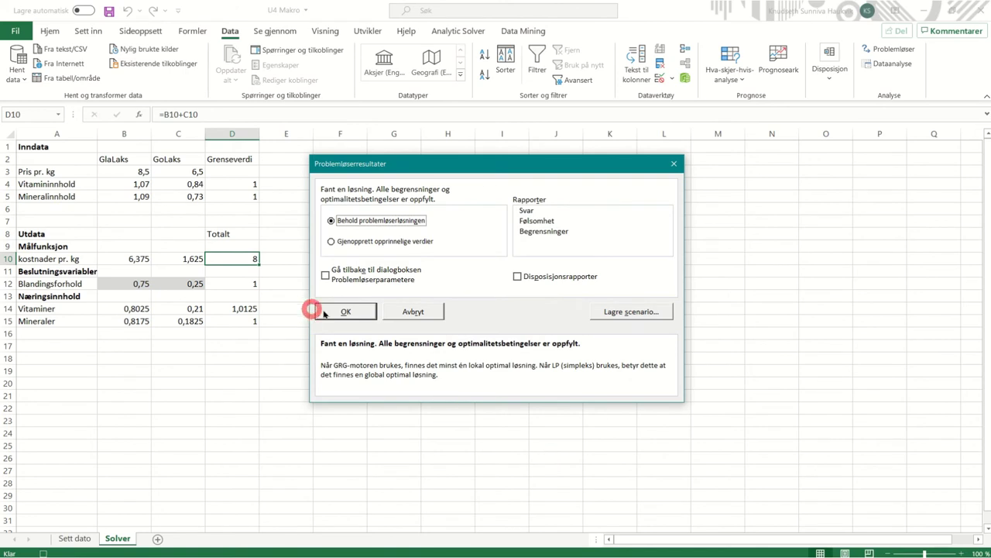
left_click(327, 311)
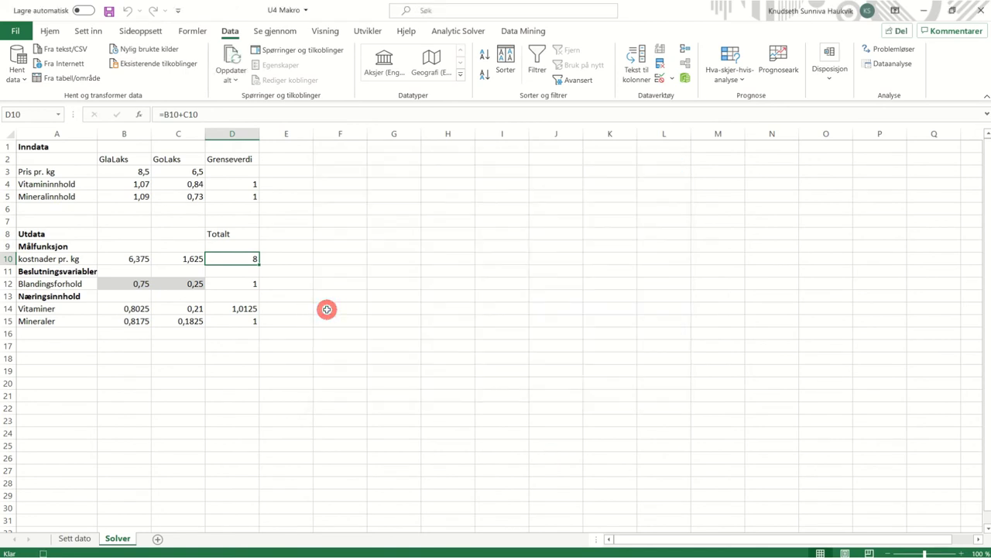
left_click(370, 31)
left_click(108, 51)
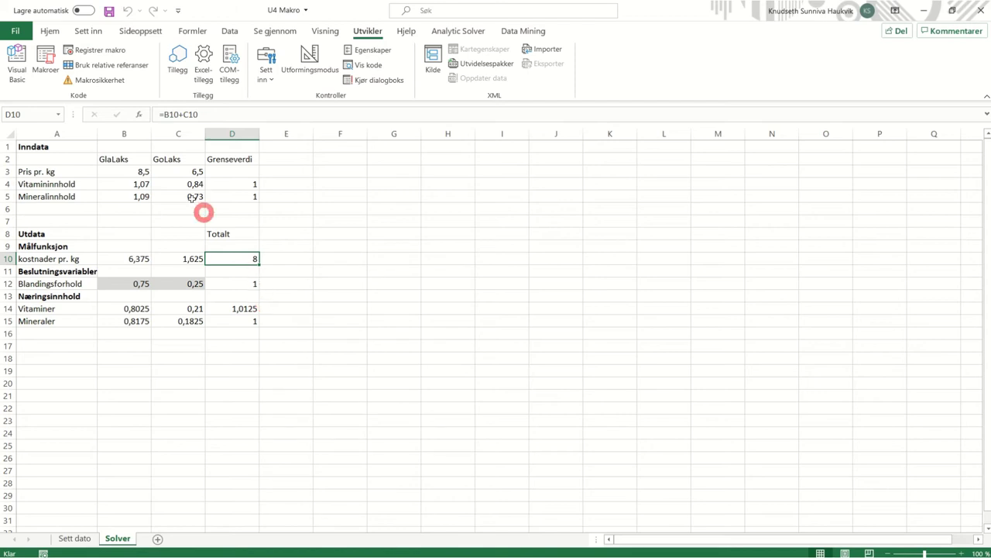
- Set the GlaLaks price per kg to 10, run the SolveLP macro, and accept the solver solution
left_click(143, 169)
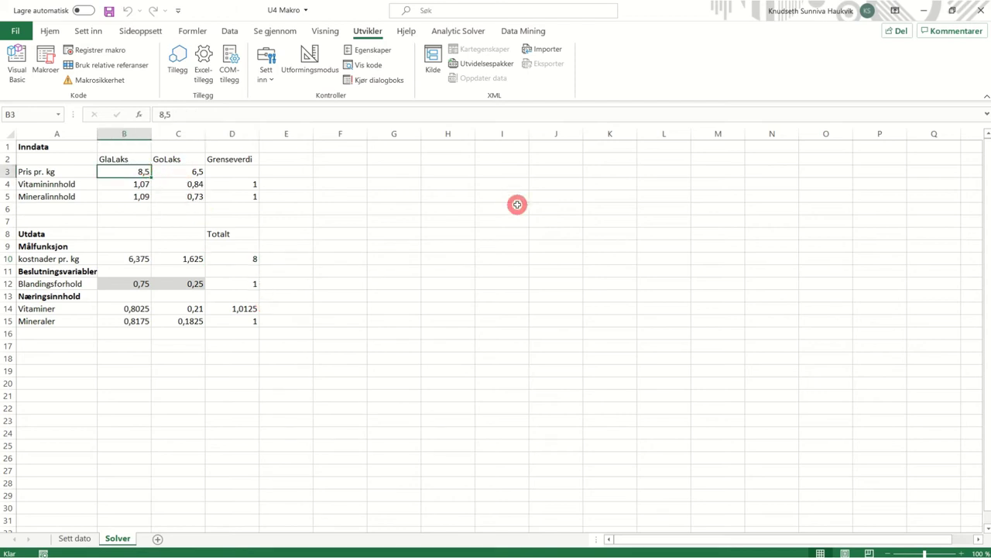
type("10")
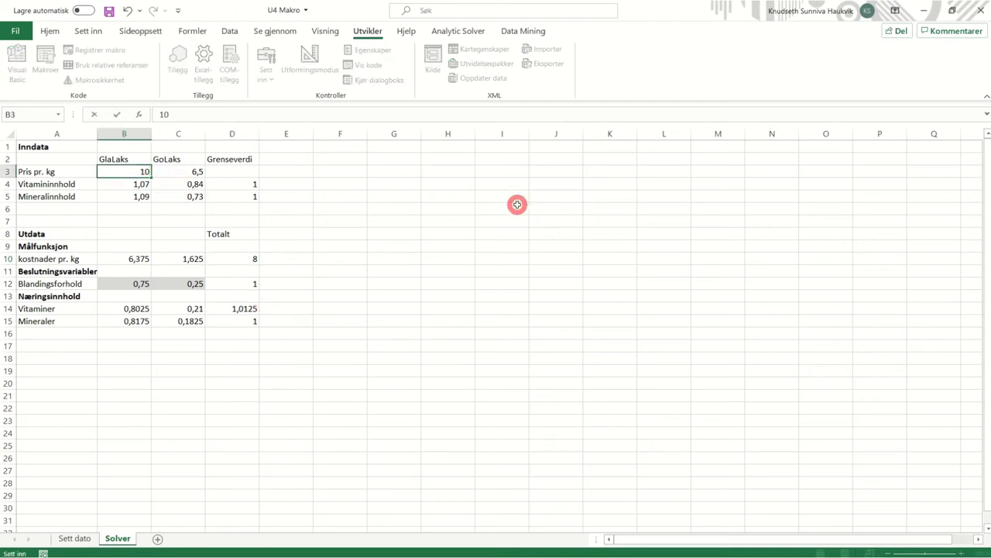
left_click(391, 273)
left_click(48, 53)
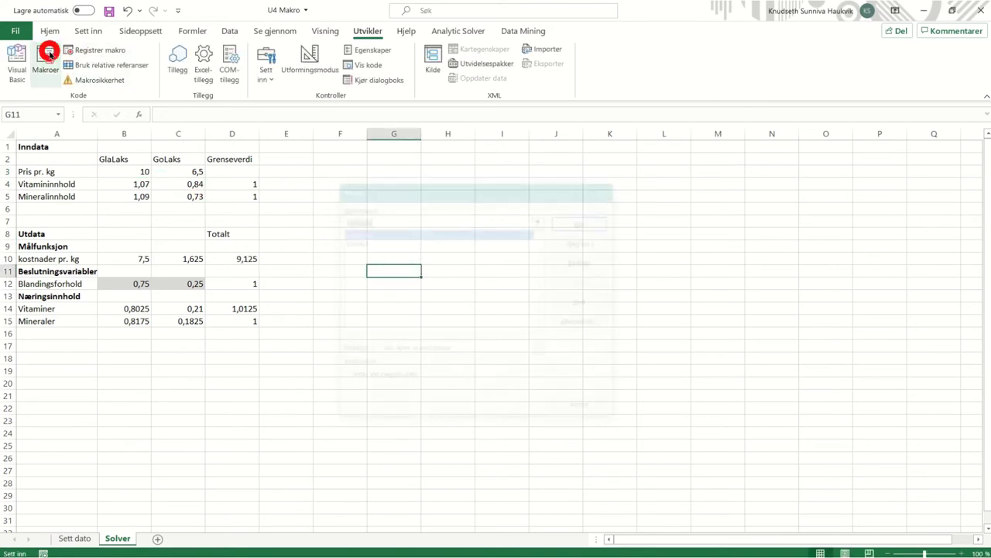
left_click(434, 241)
left_click(568, 223)
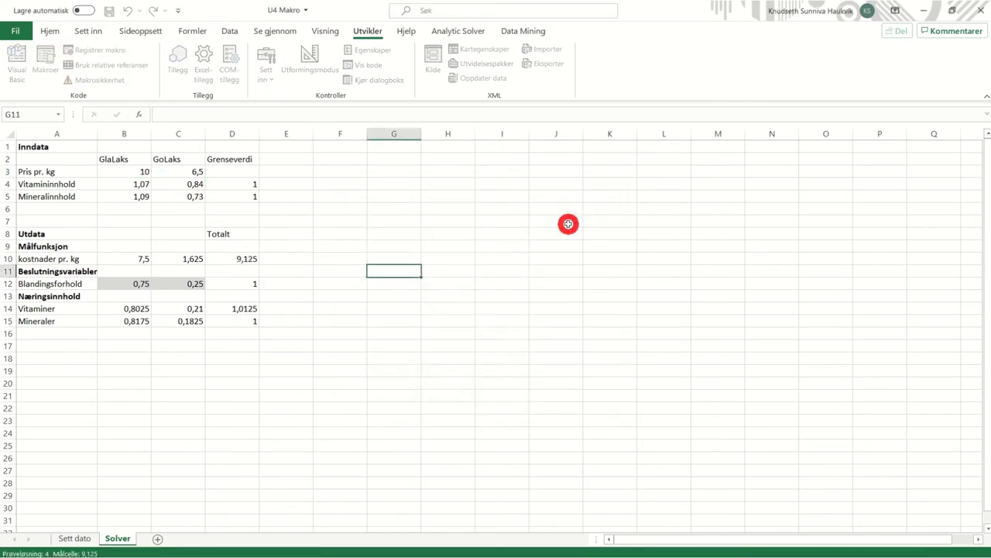
left_click(365, 318)
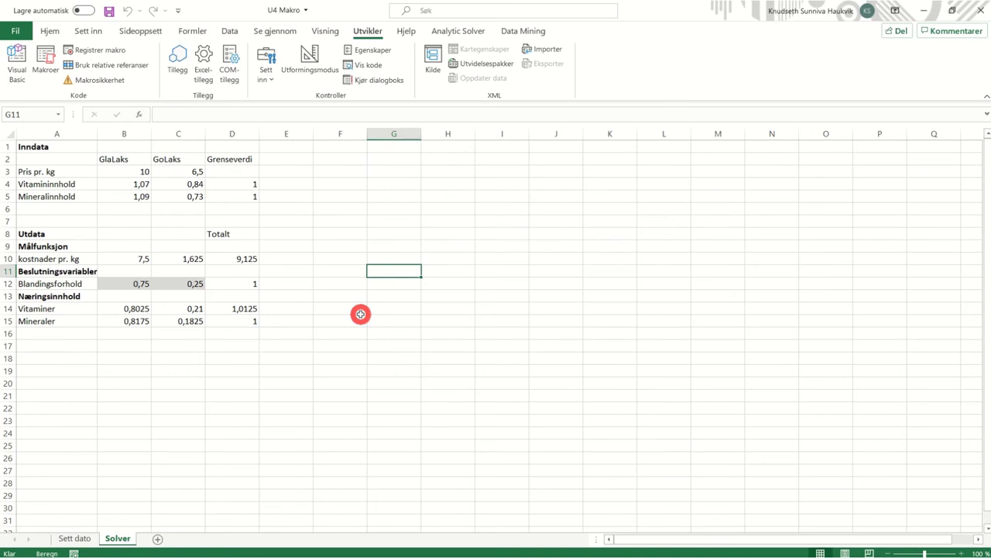
- Set the GlaLaks price per kg in cell B3 back to 8,5
left_click(137, 171)
type("8,")
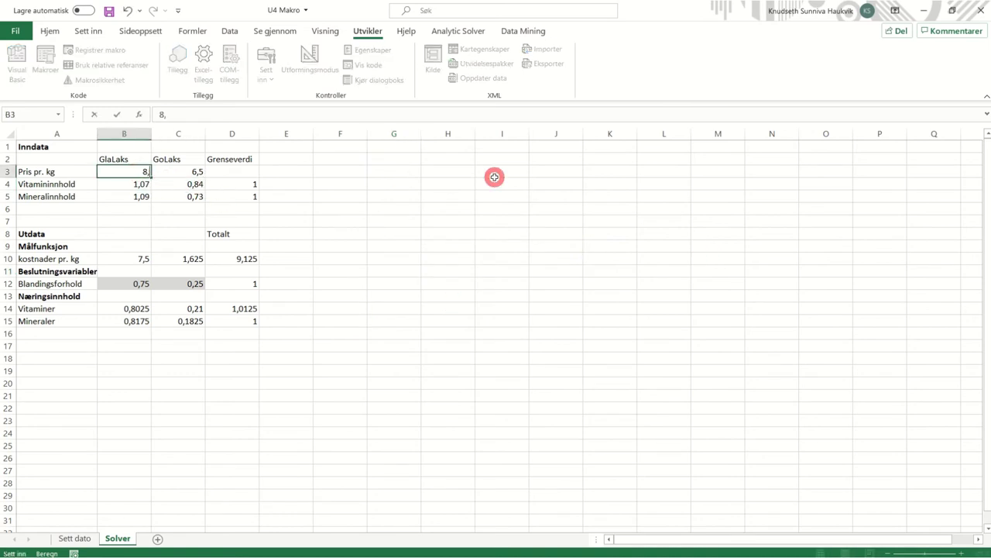
type("5")
key("Return")
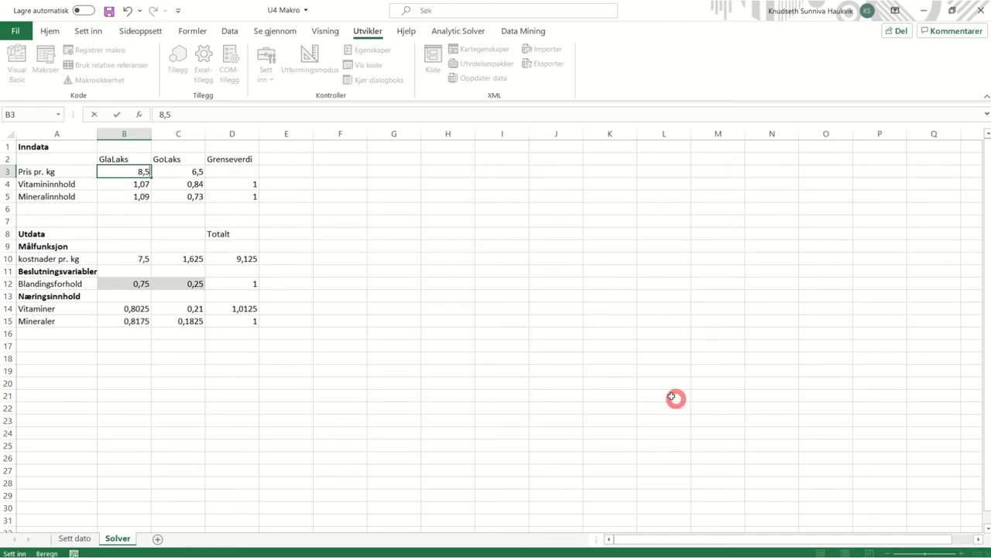
left_click(286, 261)
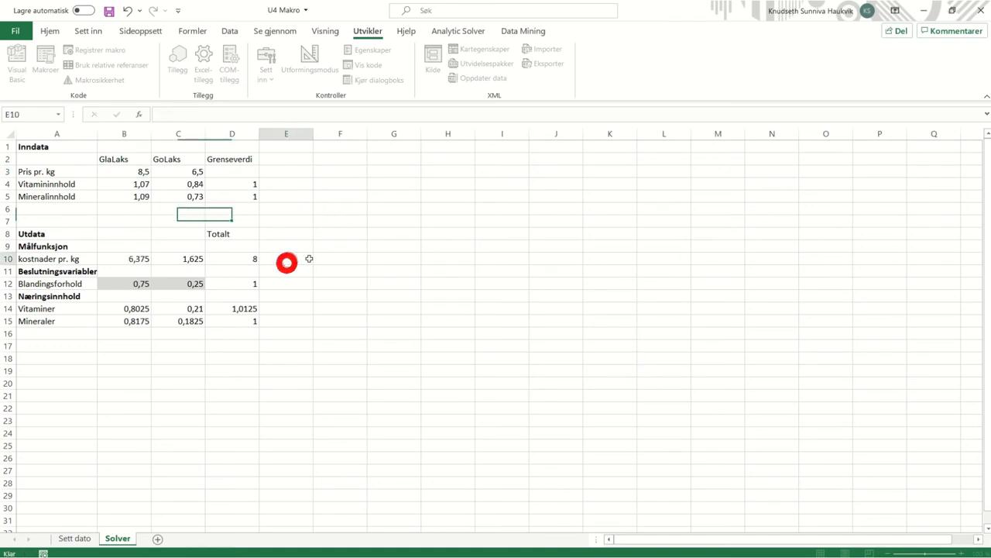
left_click(370, 249)
- Insert an ActiveX command button beside the output data, spanning about F8 to H10, and open its click code
left_click(268, 62)
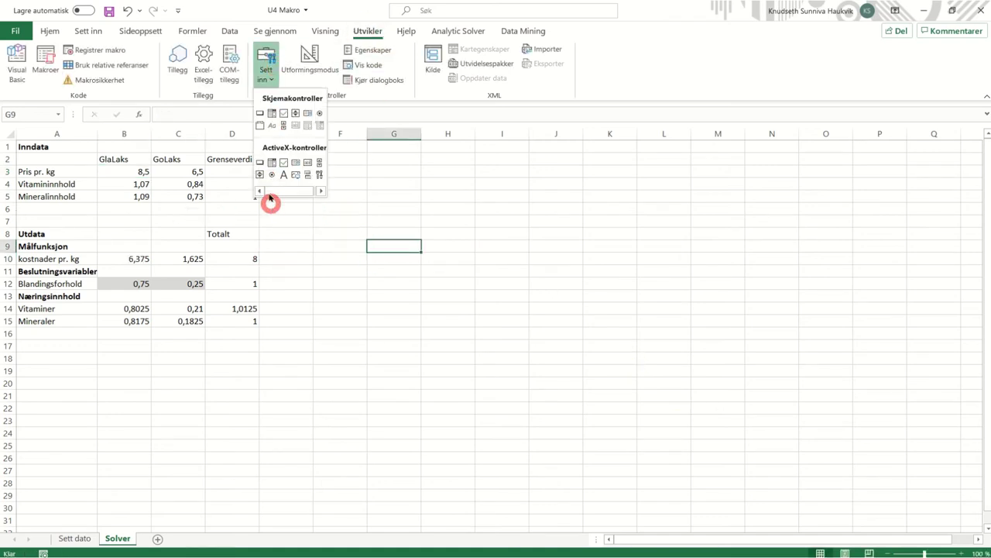
left_click(260, 162)
left_click_drag(336, 228, 453, 259)
double_click(413, 243)
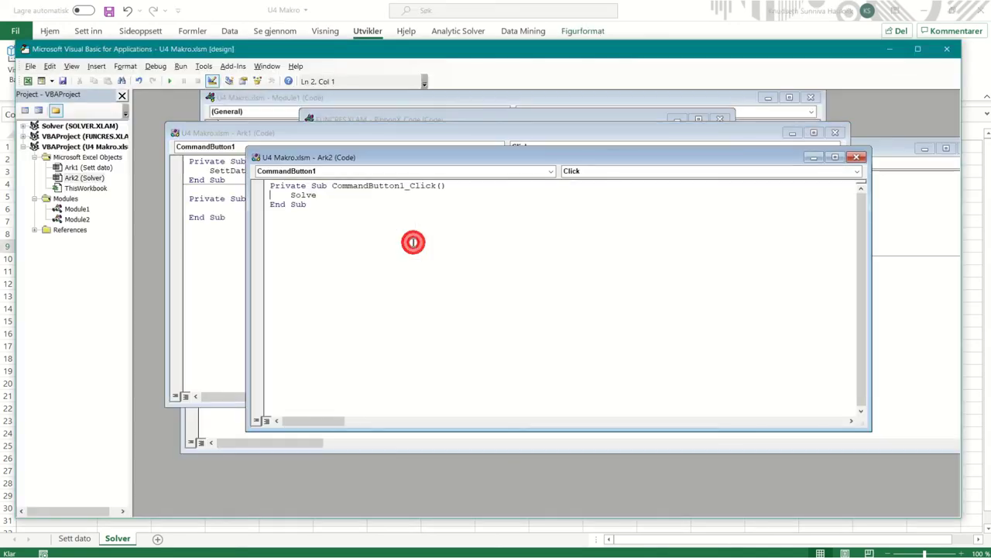
- Complete the button's click procedure so that it calls SolveLP, save the workbook, and close the code editor
left_click(320, 194)
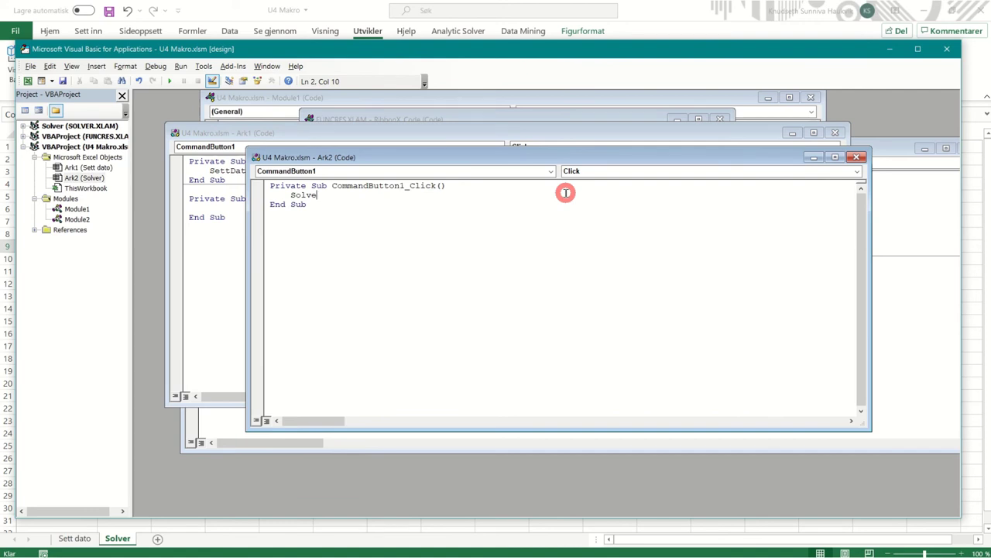
type("L")
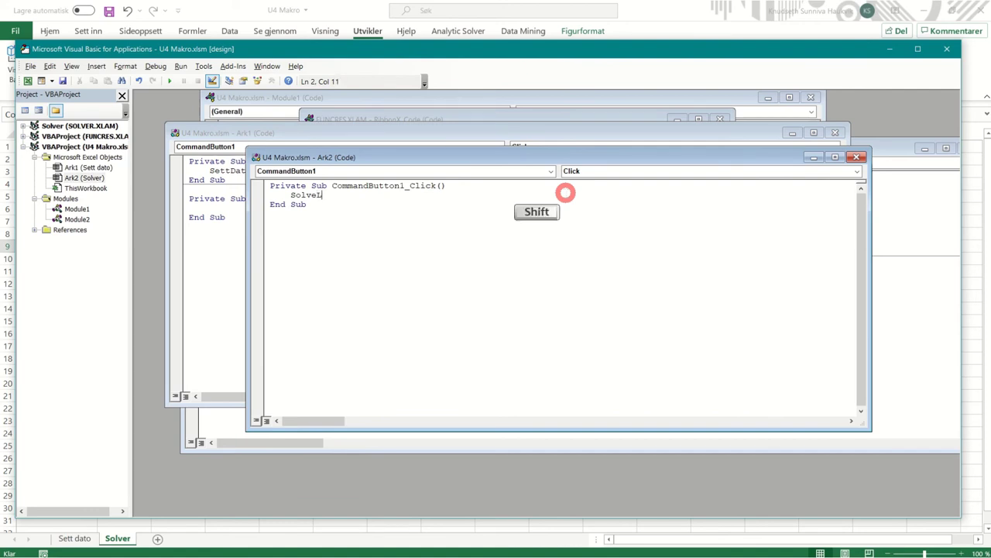
type("P")
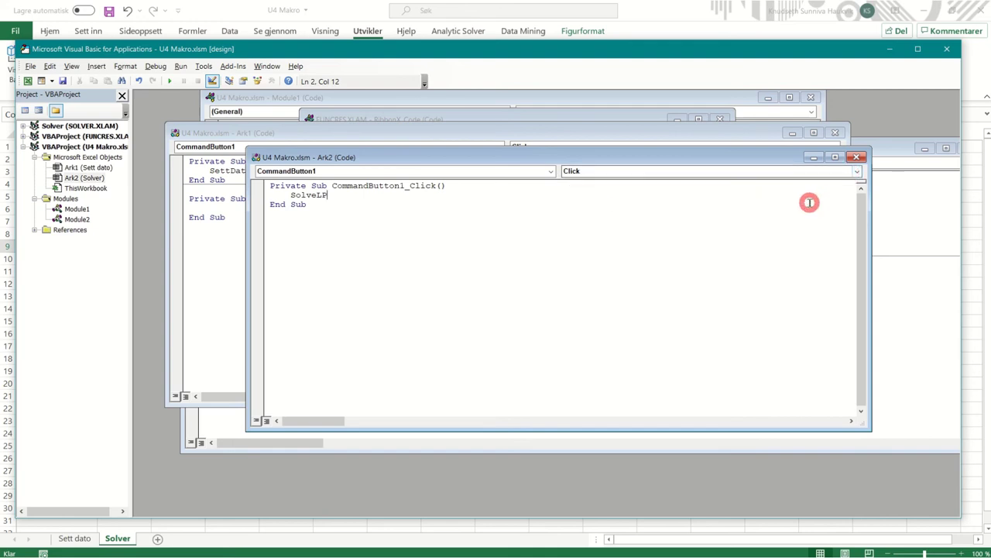
key("ctrl+s")
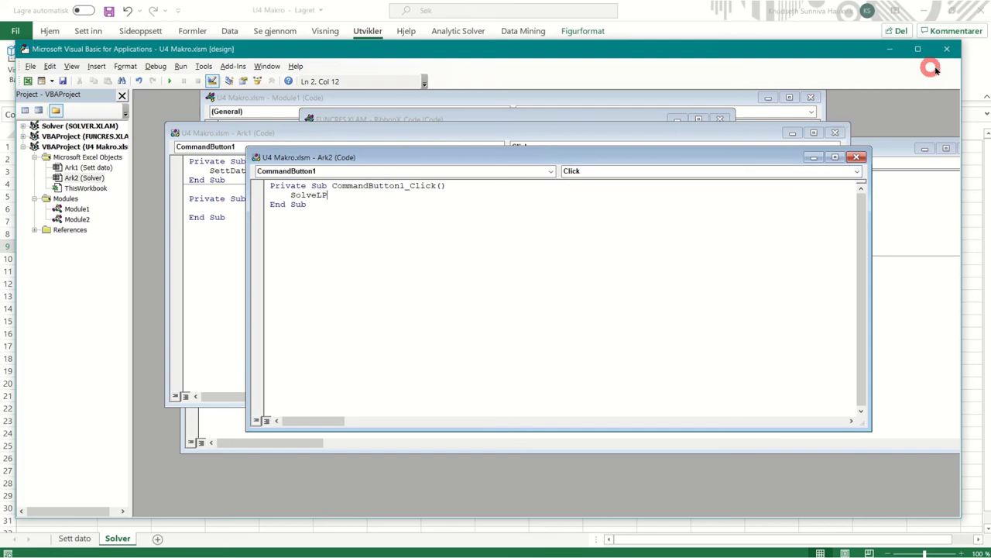
left_click(946, 49)
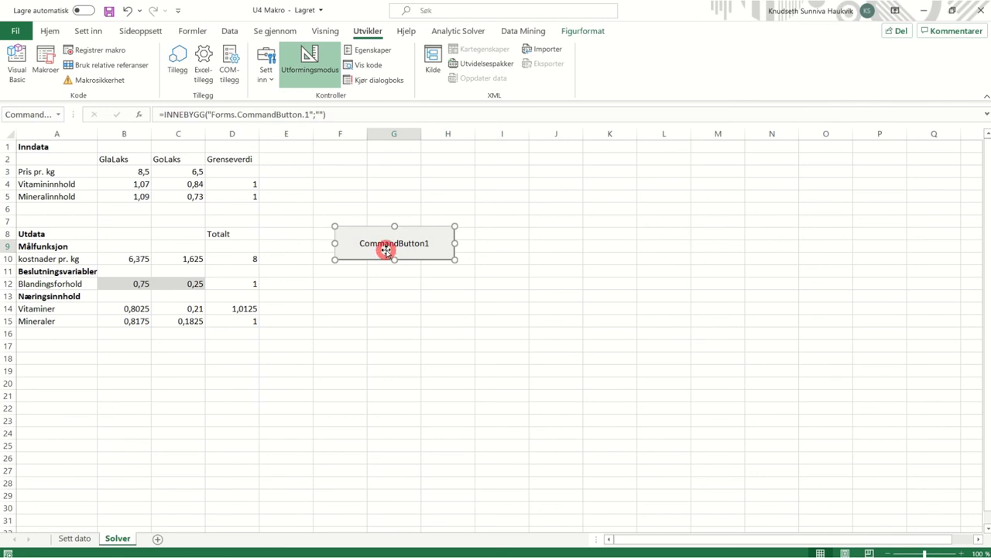
- Turn off design mode, set the GlaLaks price to 10, and re-solve with the command button, keeping the solver solution
left_click(311, 60)
left_click(396, 252)
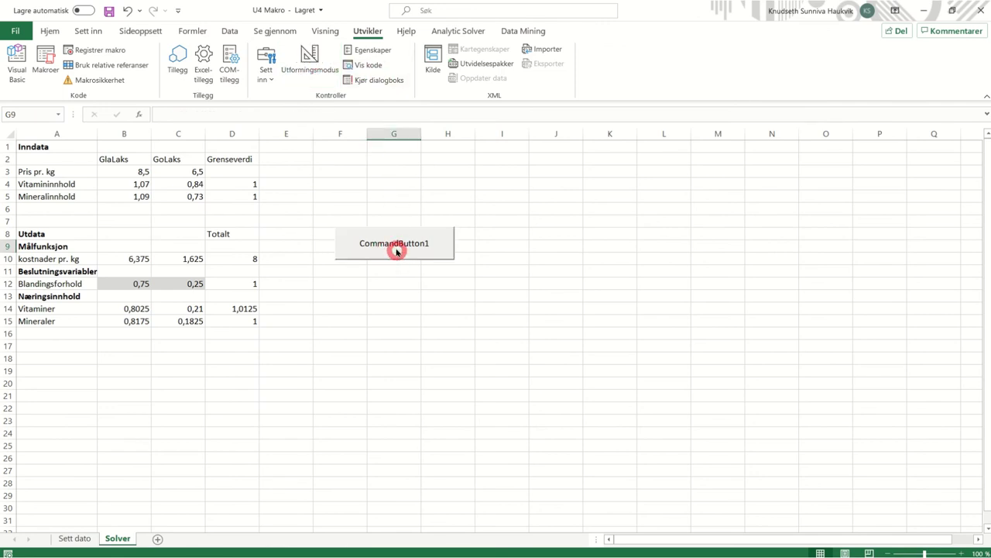
left_click(142, 170)
type("10")
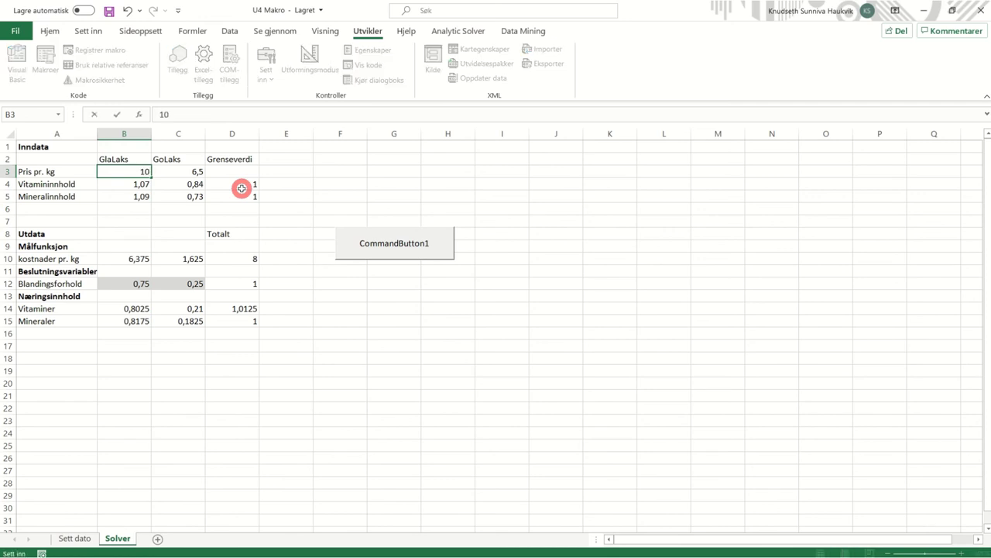
left_click(298, 221)
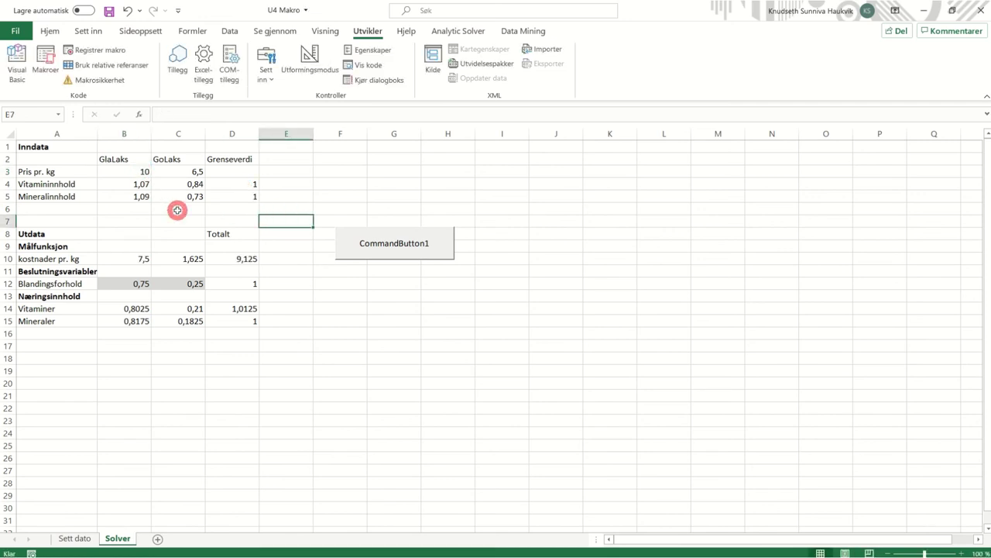
left_click(388, 243)
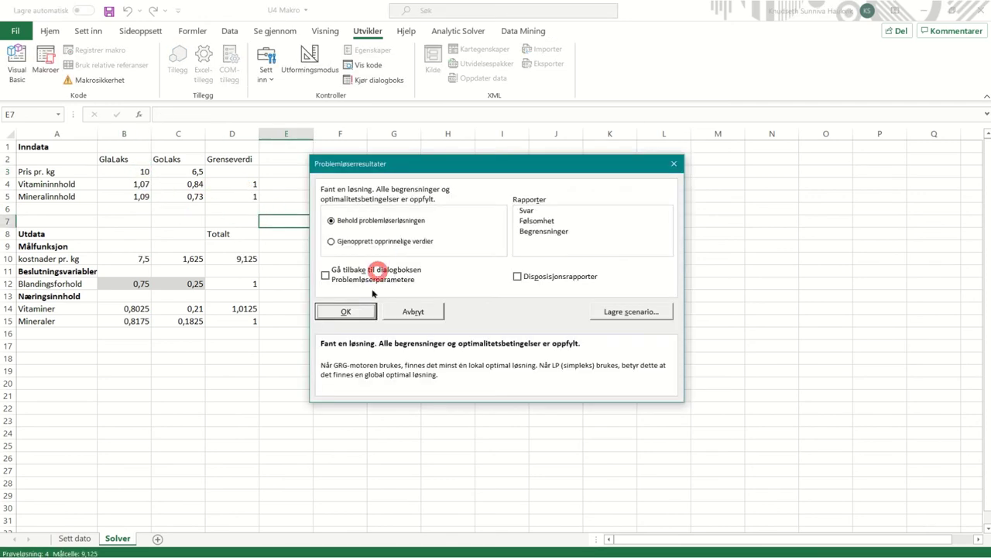
left_click(354, 311)
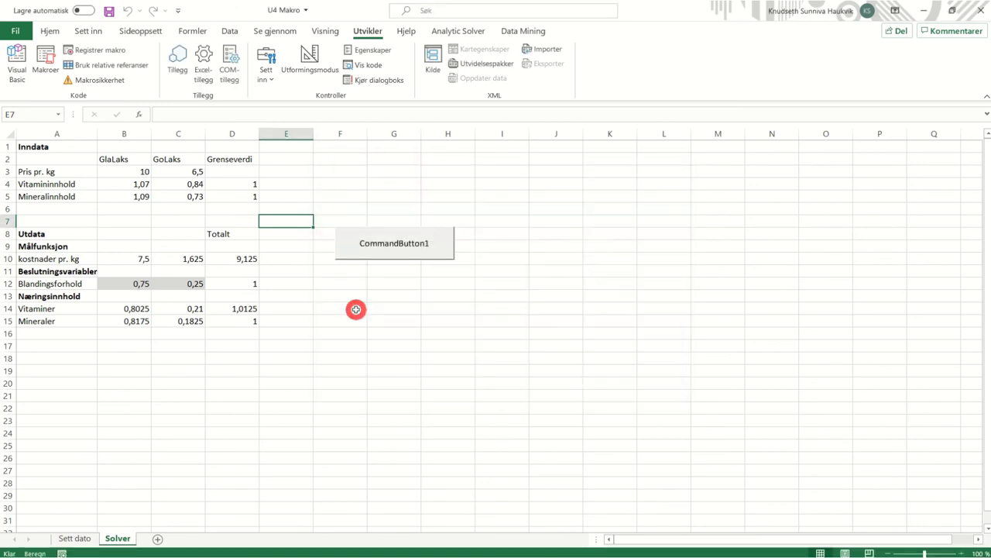
- Set the GlaLaks price to 8,5 and re-solve with the command button, keeping the solver solution
left_click(146, 173)
type("8,5")
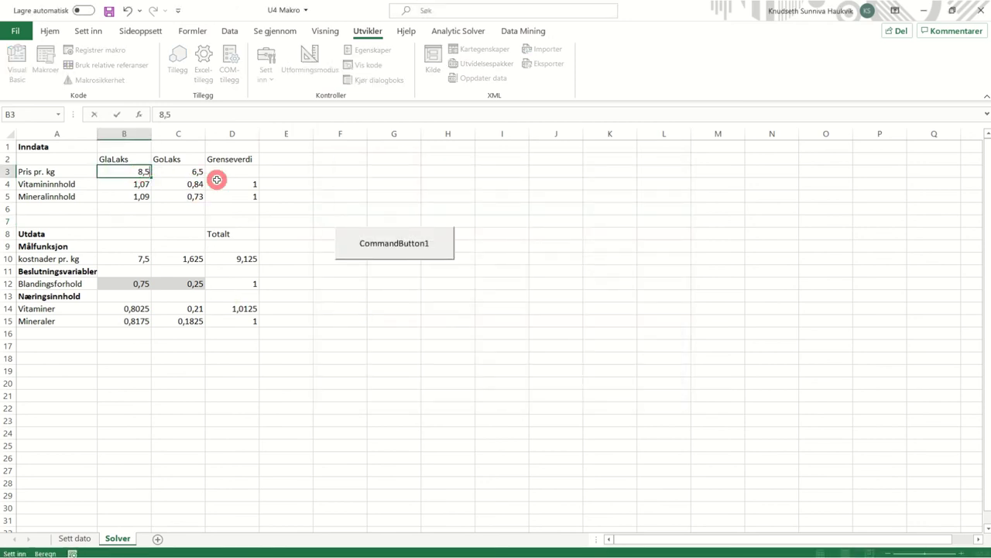
left_click(361, 235)
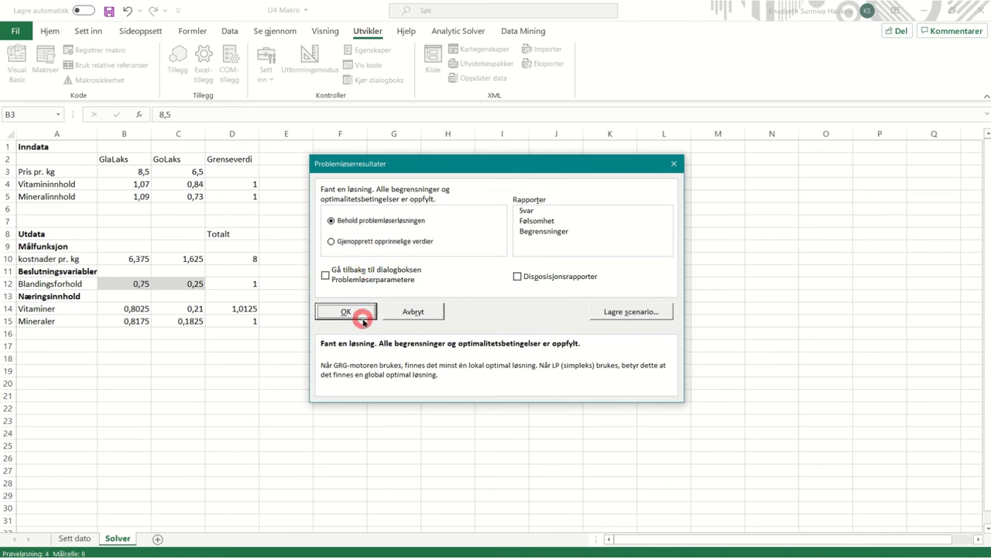
left_click(361, 317)
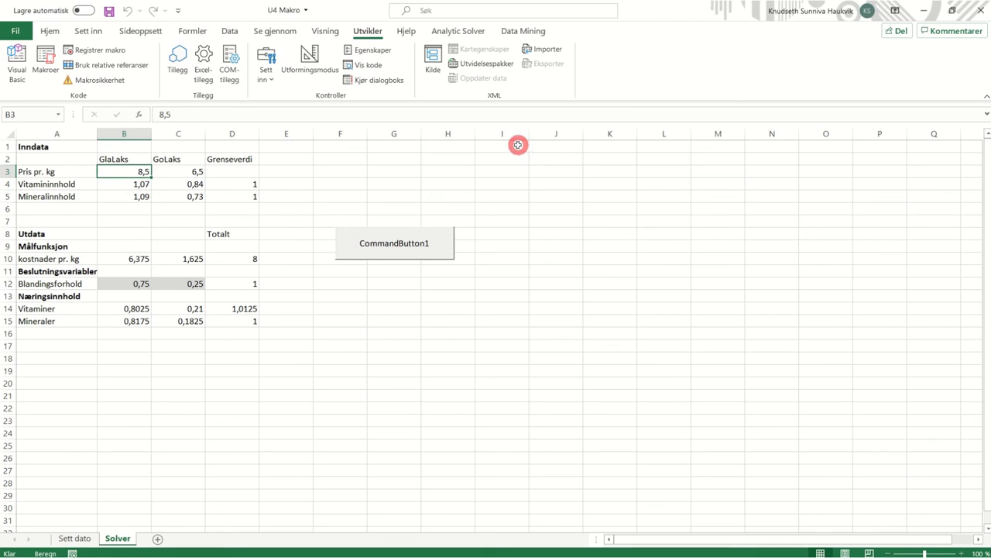
left_click(382, 247)
left_click(402, 241)
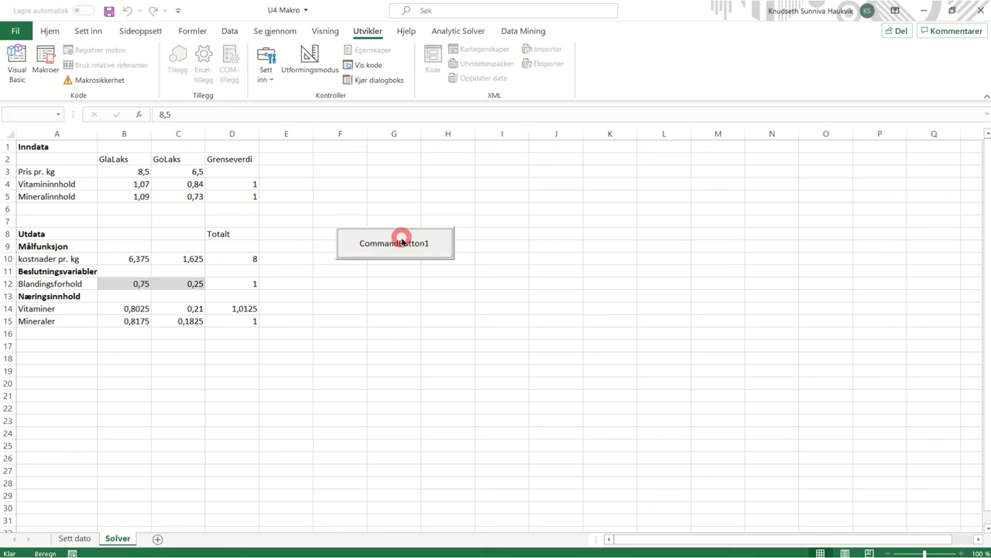
left_click(323, 86)
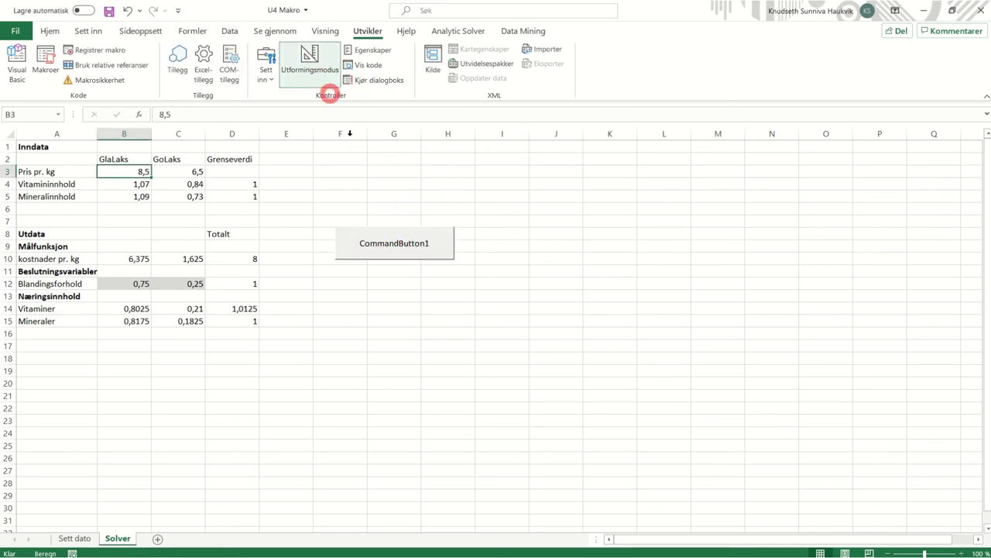
left_click(310, 62)
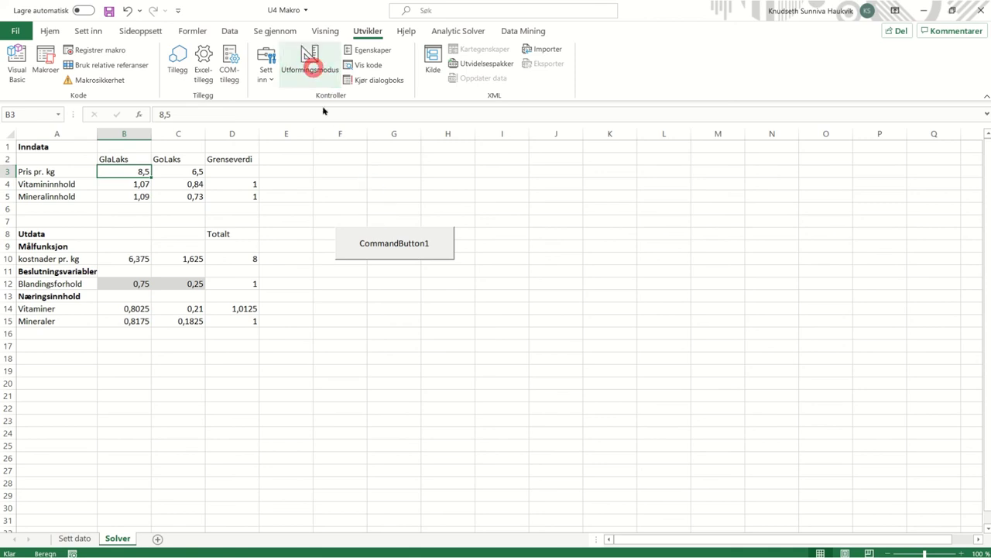
left_click(341, 172)
- Turn on design mode, change the command button's caption to "Kjør problemløser", and close its properties
left_click(310, 67)
right_click(385, 251)
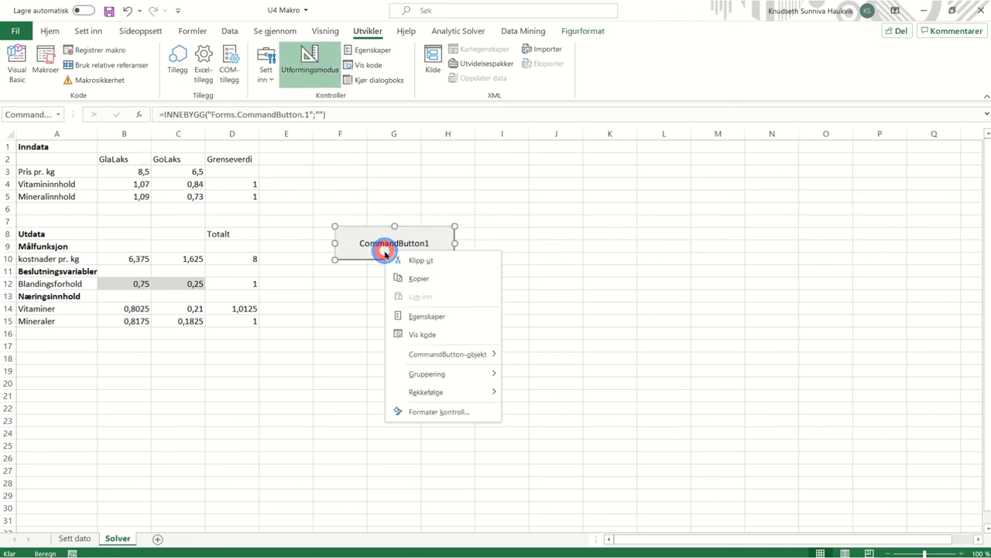
left_click(441, 314)
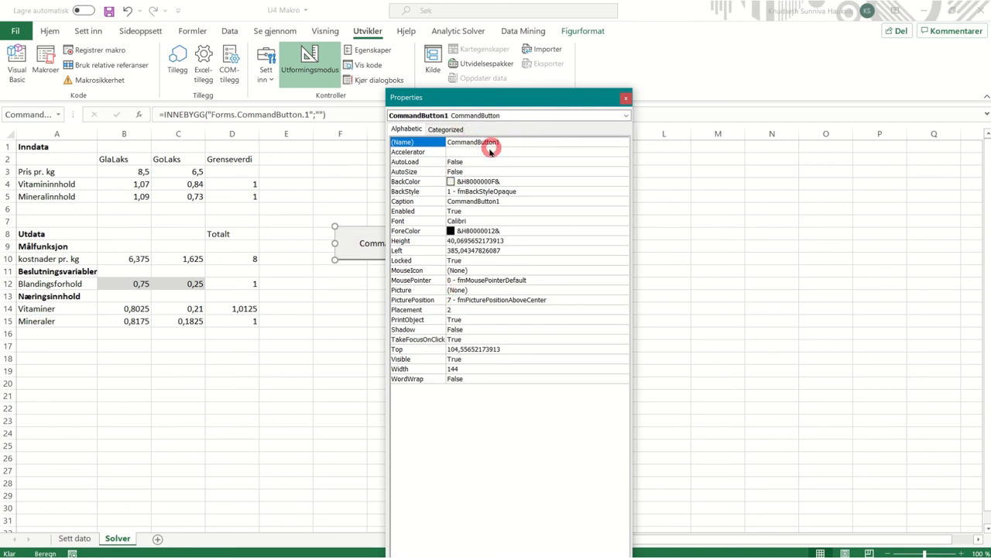
left_click(502, 200)
left_click(412, 201)
type("Kjør problemløser")
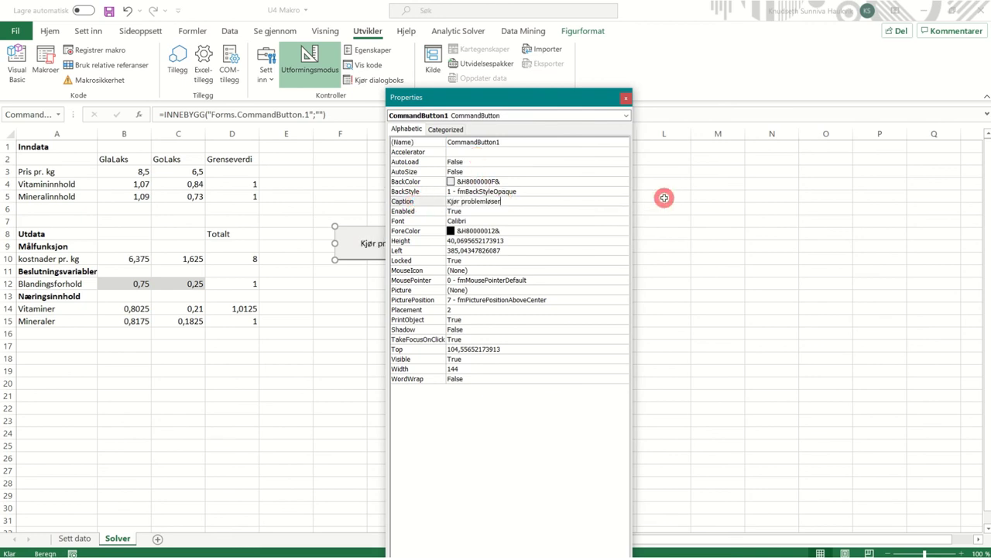
left_click(664, 204)
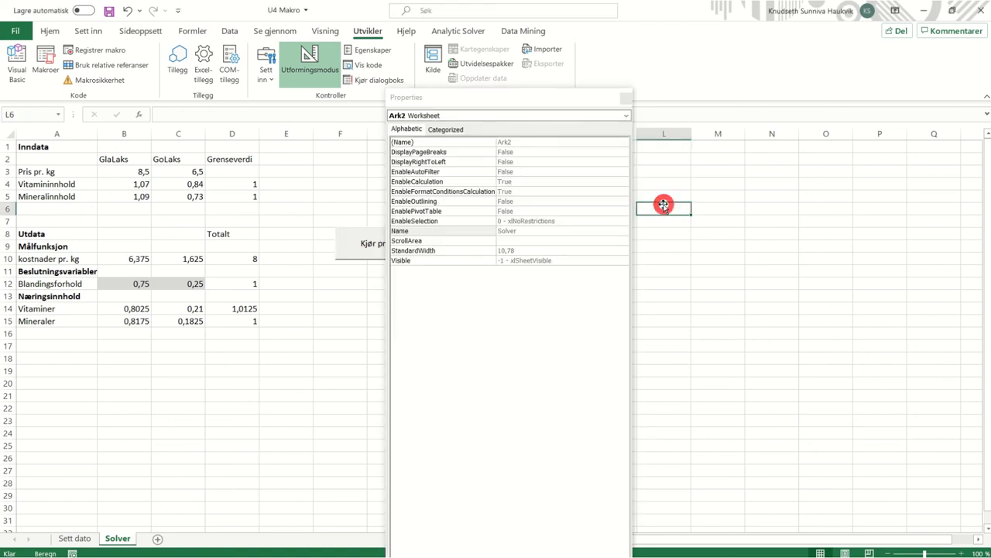
left_click(626, 97)
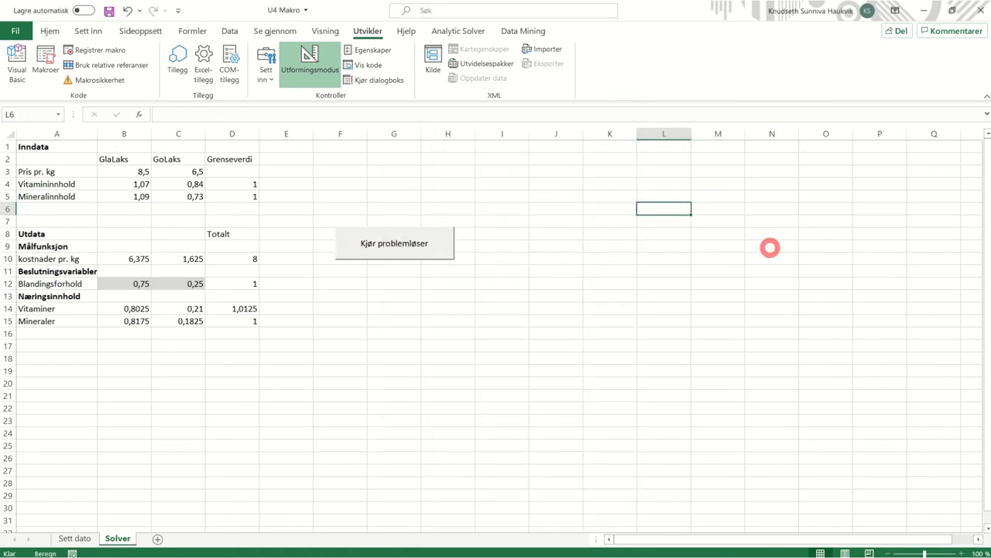